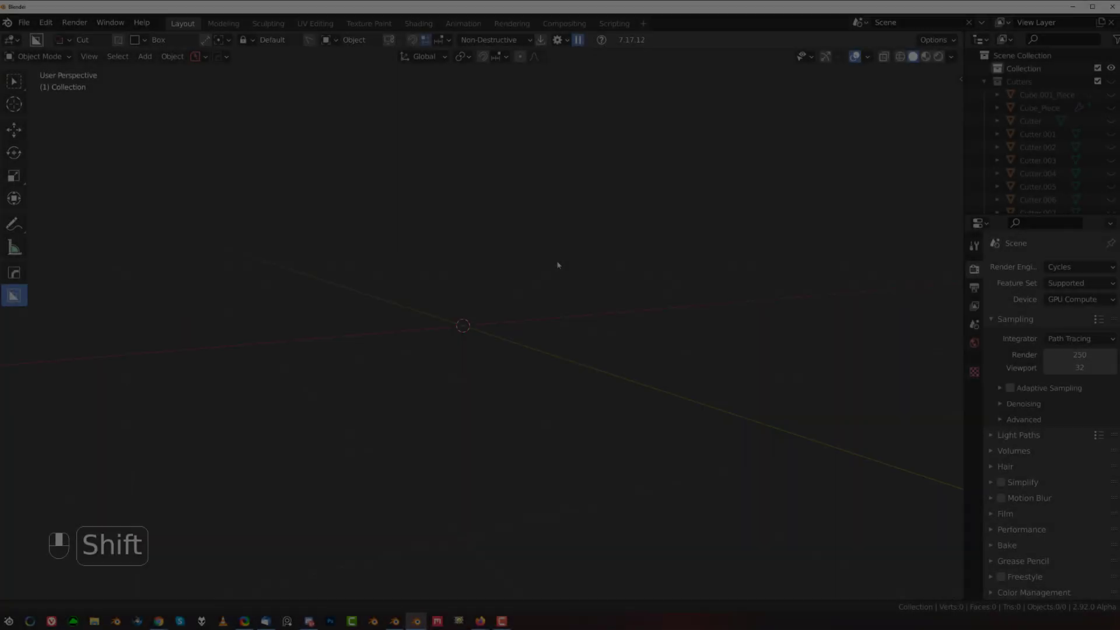
# Step: Add a cube mesh to the scene and turn on Cavity shading in the viewport
pyautogui.keyDown('shift'); pyautogui.moveTo(558, 265); pyautogui.dragTo(580, 299, button='middle'); pyautogui.keyUp('shift')
pyautogui.hotkey('shift', 'a')
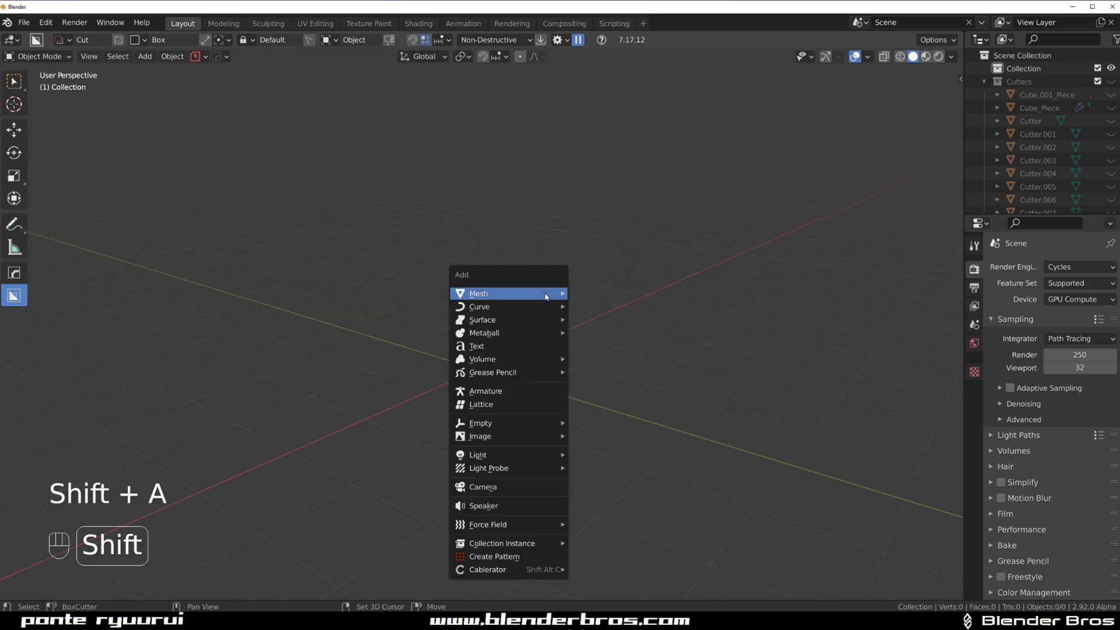
pyautogui.moveTo(551, 297)
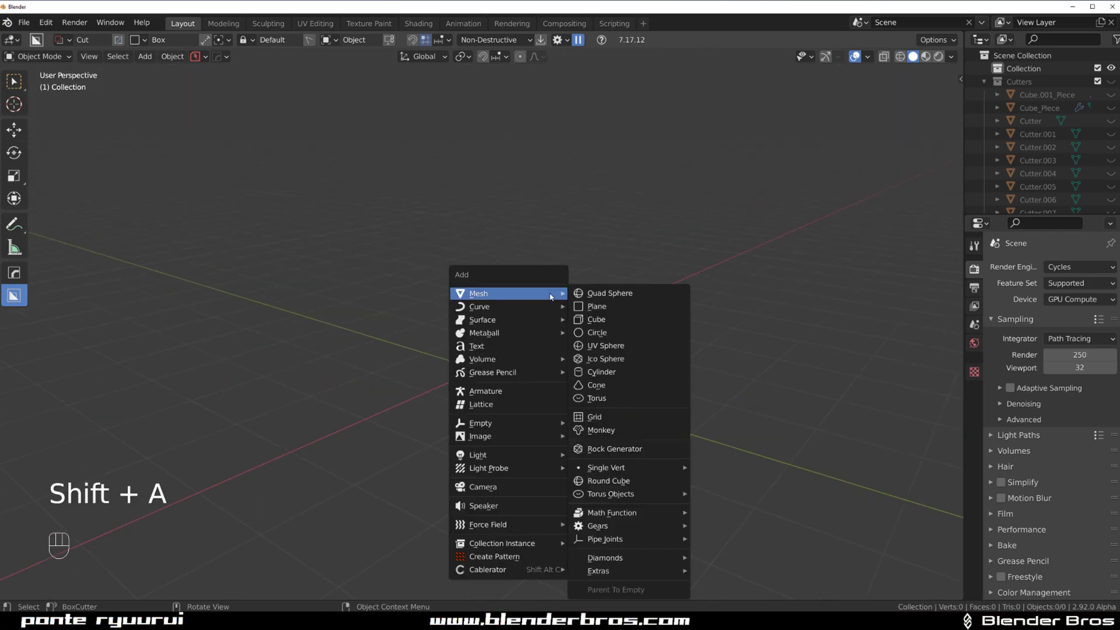
pyautogui.click(613, 321)
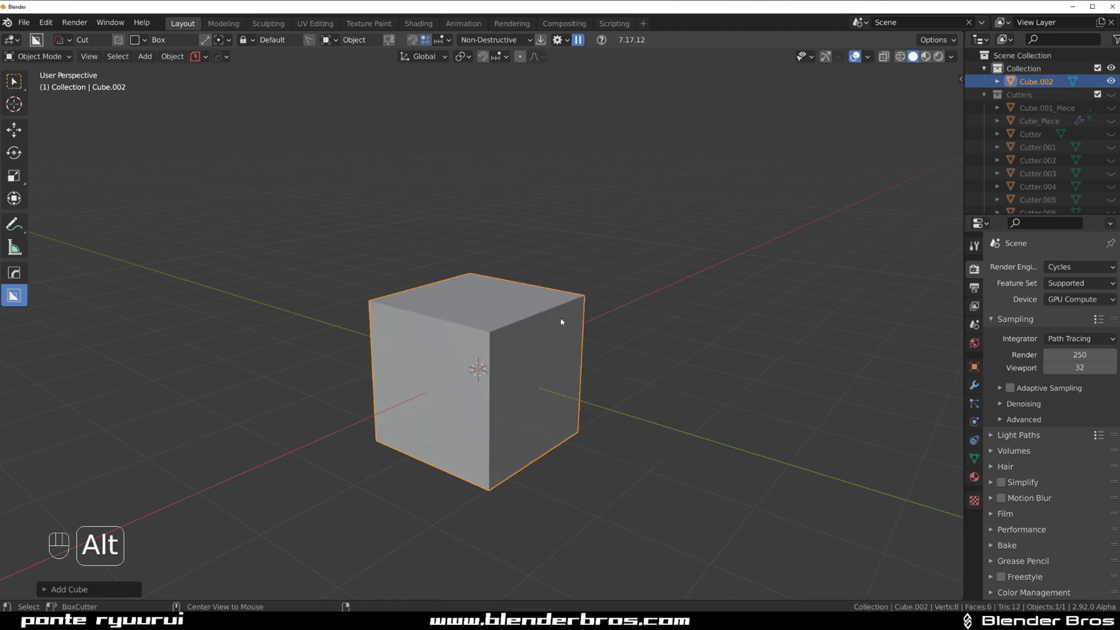
pyautogui.hotkey('alt', 'v')
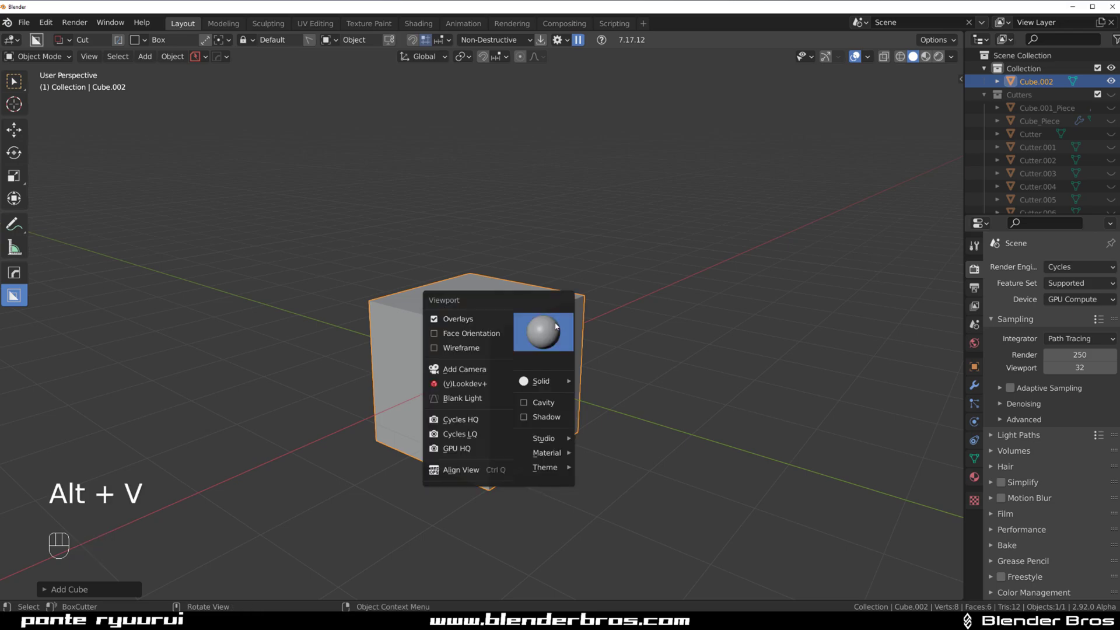
pyautogui.click(562, 403)
# Step: Cut several overlapping box-shaped notches of different depths into the cube's upper front edge with BoxCutter
pyautogui.scroll(3, 541, 301)
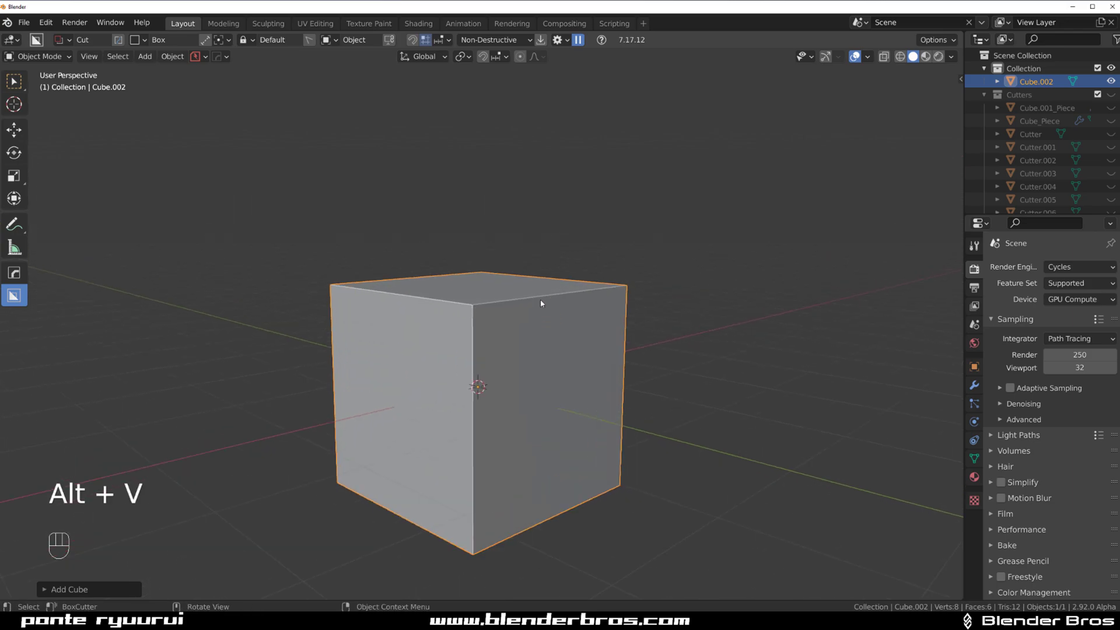
pyautogui.scroll(-2, 563, 302)
pyautogui.scroll(2, 564, 303)
pyautogui.keyDown('shift'); pyautogui.moveTo(564, 302); pyautogui.dragTo(548, 244, button='middle'); pyautogui.keyUp('shift')
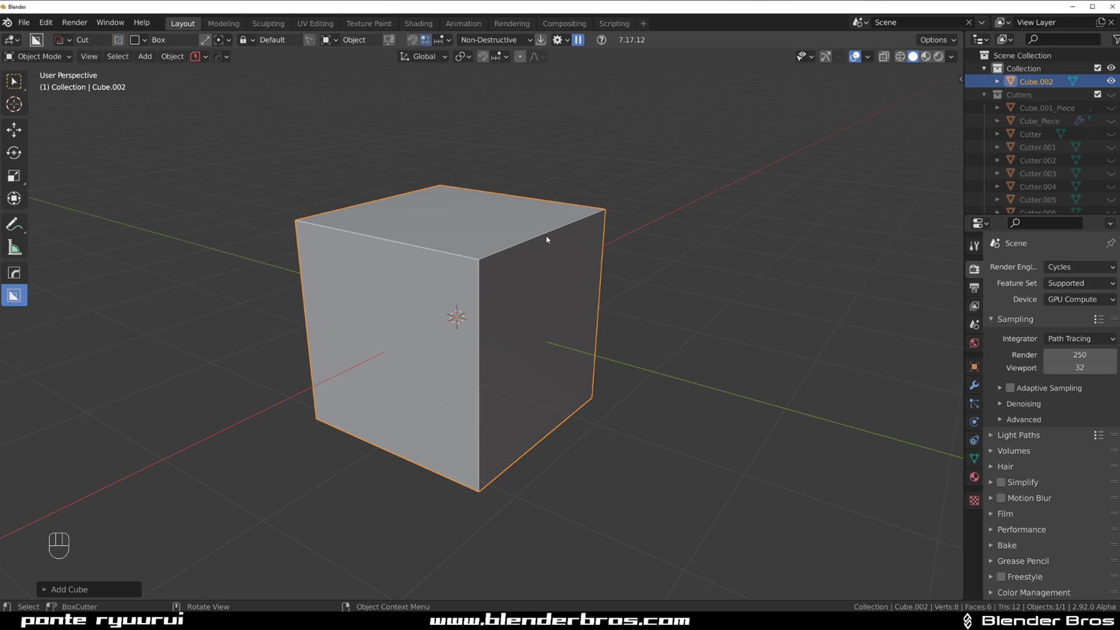
pyautogui.moveTo(521, 227); pyautogui.dragTo(508, 245, button='middle')
pyautogui.moveTo(500, 241)
pyautogui.mouseDown()
pyautogui.moveTo(545, 313)
pyautogui.moveTo(513, 257)
pyautogui.mouseUp()
pyautogui.click(555, 385)
pyautogui.click(476, 252)
pyautogui.moveTo(573, 227); pyautogui.dragTo(559, 305)
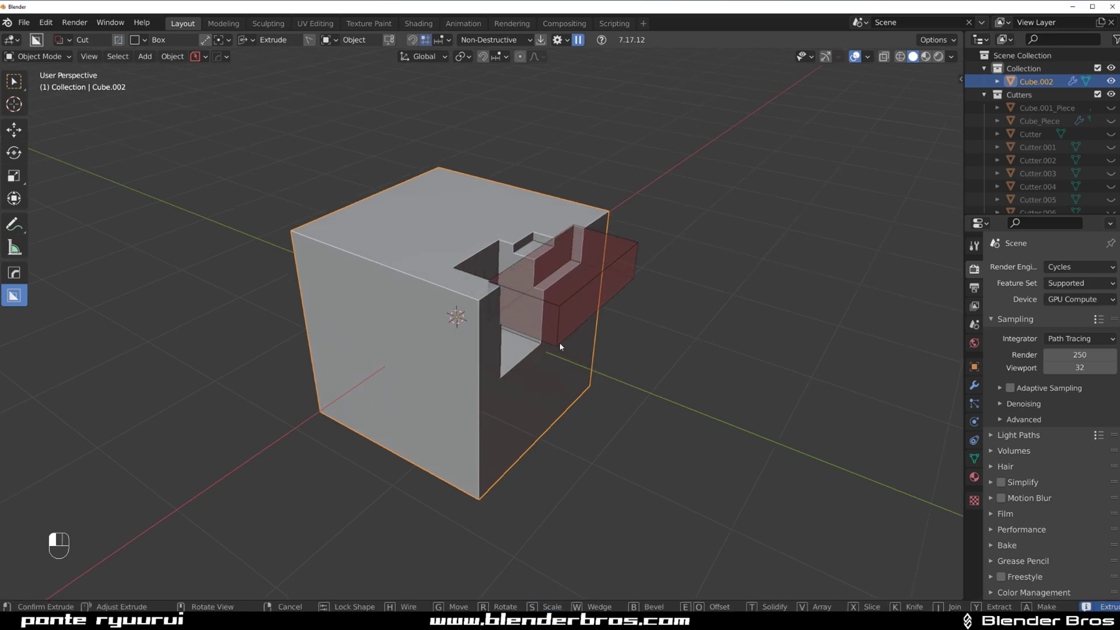
pyautogui.click(559, 342)
# Step: Cut a box notch into the side edge near the front corner and a narrow slot at the opposite end of the upper front edge
pyautogui.moveTo(488, 331); pyautogui.dragTo(485, 309)
pyautogui.moveTo(452, 262); pyautogui.dragTo(452, 262)
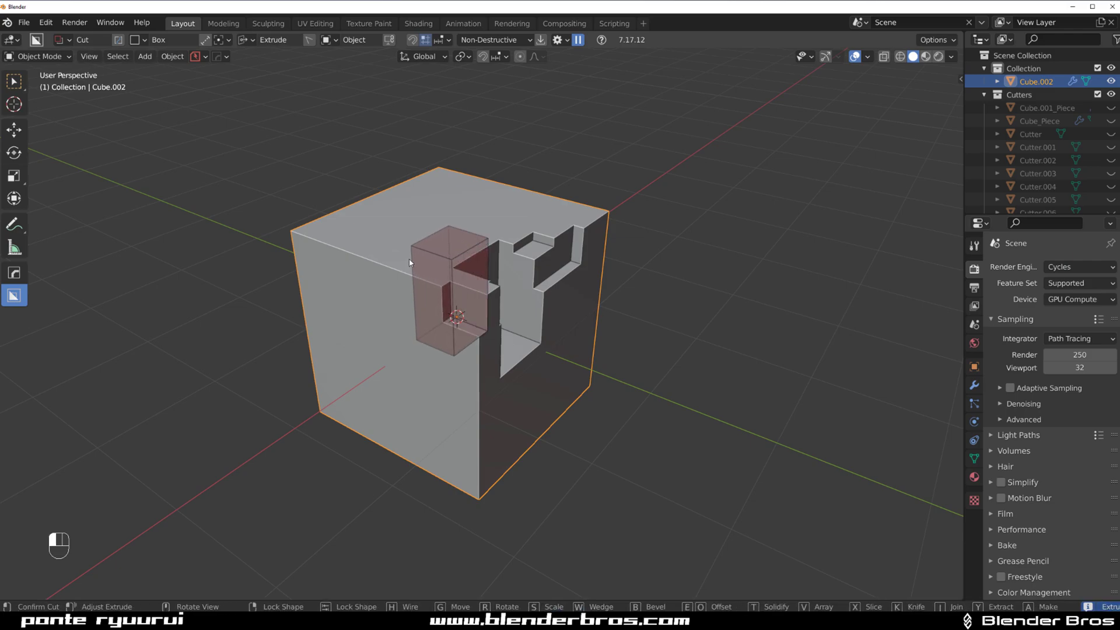
pyautogui.click(411, 261)
pyautogui.moveTo(610, 262); pyautogui.dragTo(566, 236, button='middle')
pyautogui.moveTo(594, 281)
pyautogui.mouseDown()
pyautogui.moveTo(569, 194)
pyautogui.moveTo(581, 193)
pyautogui.mouseUp()
pyautogui.click(531, 169)
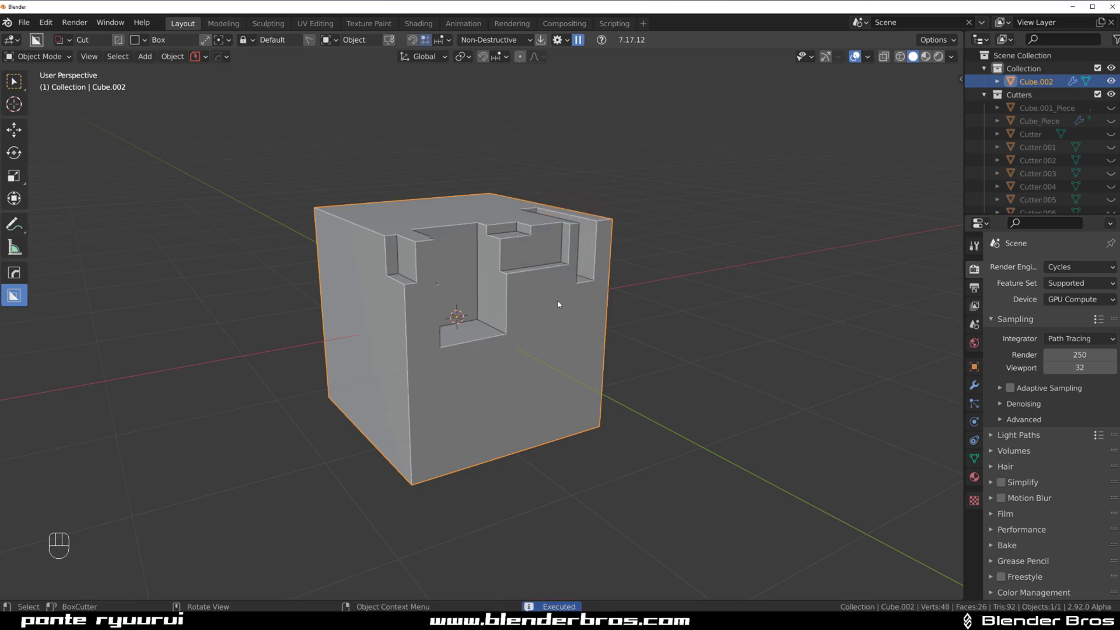
# Step: Cut a shallow box recess into the cube's top face, overlapping the central notches
pyautogui.moveTo(524, 251); pyautogui.dragTo(528, 241)
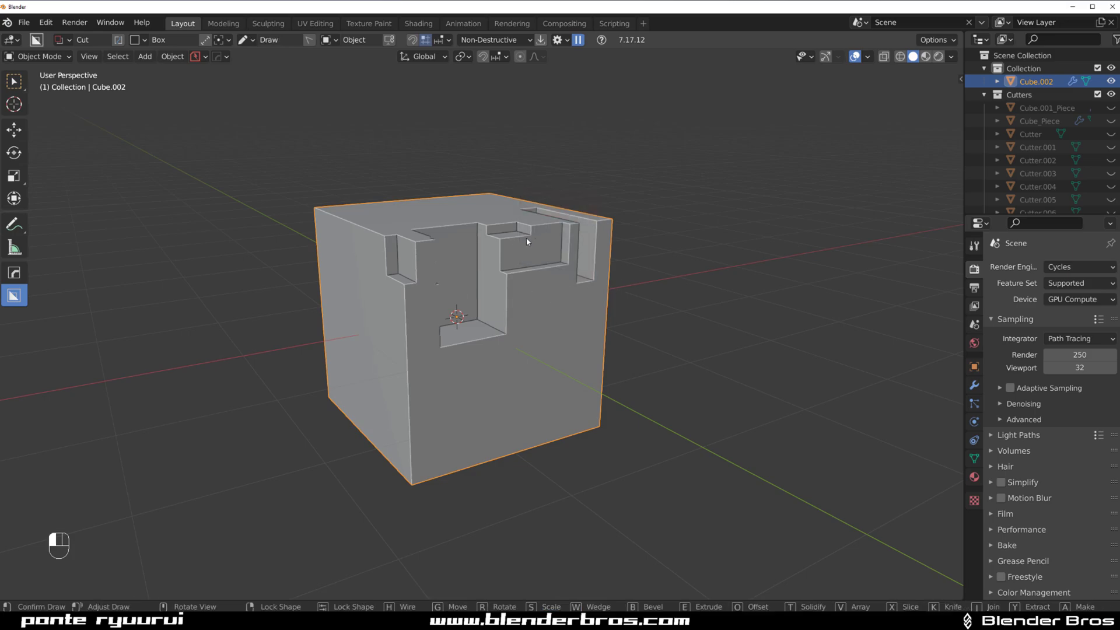
pyautogui.moveTo(464, 269); pyautogui.dragTo(463, 268)
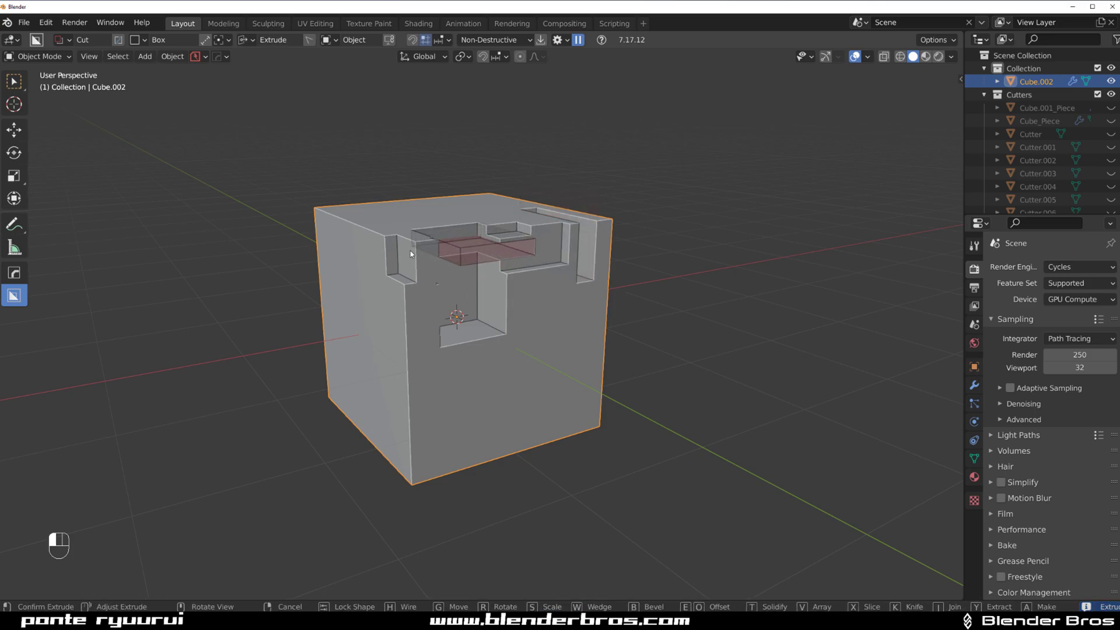
pyautogui.click(411, 254)
# Step: Try to round the cube's underlying upper front edge in Edit Mode with a 29-segment bevel
pyautogui.moveTo(489, 288); pyautogui.dragTo(477, 346, button='middle')
pyautogui.scroll(2, 479, 284)
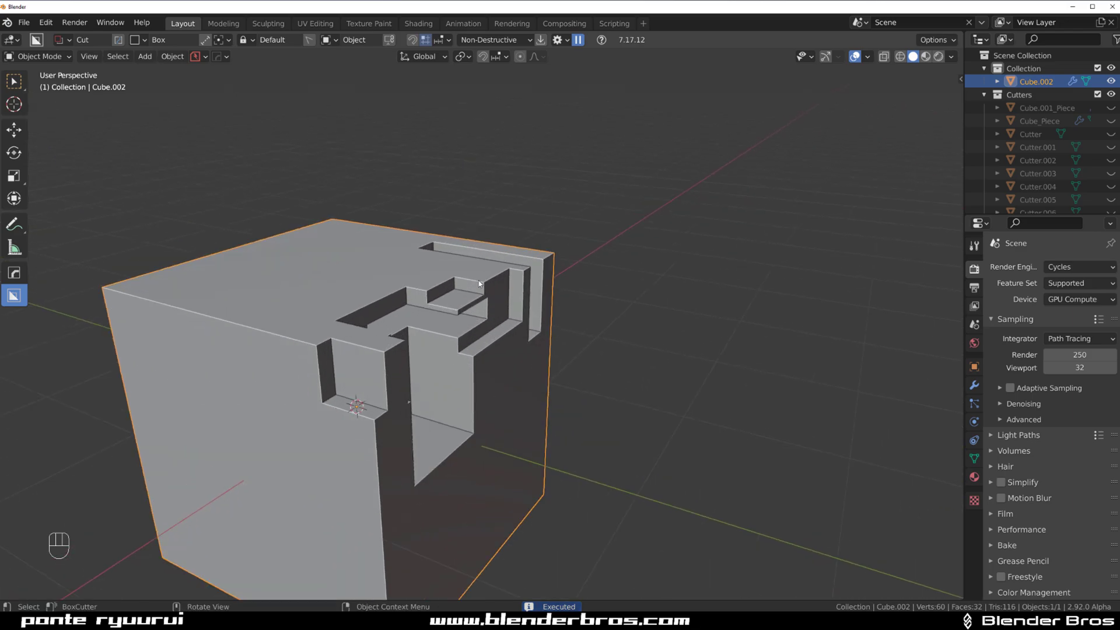
pyautogui.scroll(-3, 479, 283)
pyautogui.scroll(4, 464, 307)
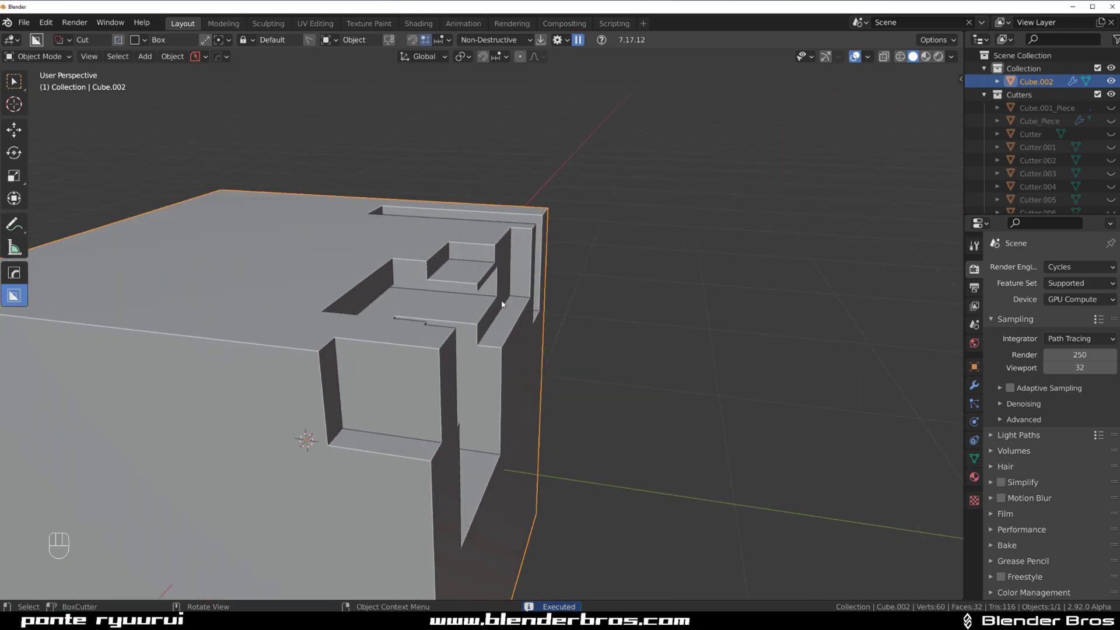
pyautogui.moveTo(481, 314); pyautogui.dragTo(472, 268, button='middle')
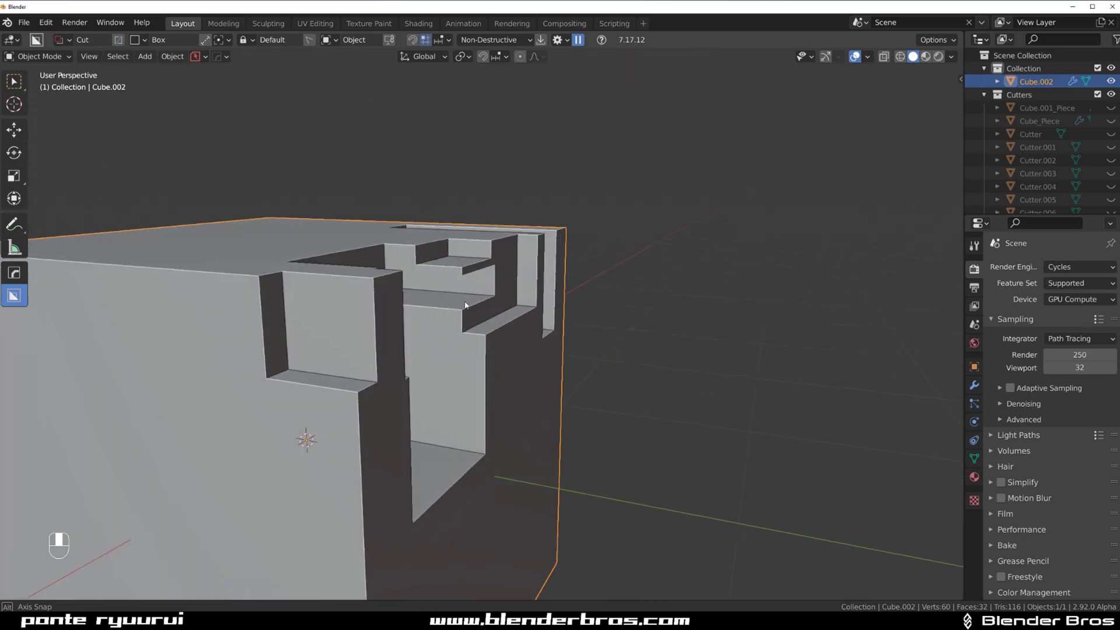
pyautogui.press('Tab')
pyautogui.hotkey('ctrl', 'b')
pyautogui.scroll(20, 613, 409)
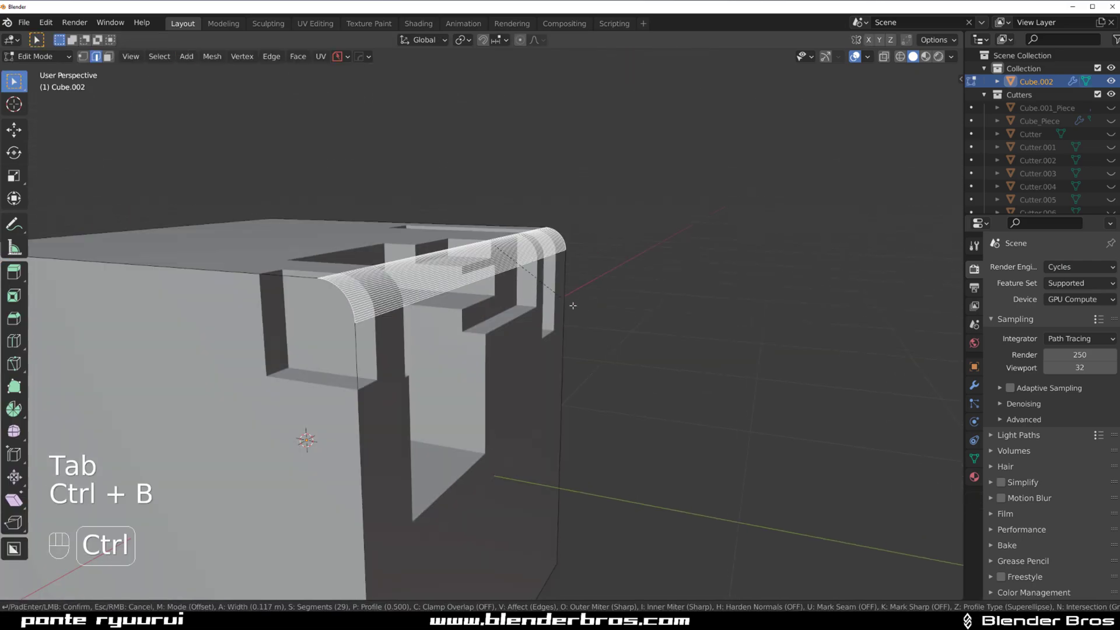
pyautogui.click(636, 446)
pyautogui.press('Tab')
pyautogui.moveTo(545, 290); pyautogui.dragTo(471, 198, button='middle')
pyautogui.hotkey('ctrl', 'z')
pyautogui.hotkey('ctrl', 'z')
pyautogui.press('Tab')
# Step: Apply the cube's modifiers and sharpen its edges at 30° with the HardOps Csharp operation
pyautogui.press('q')
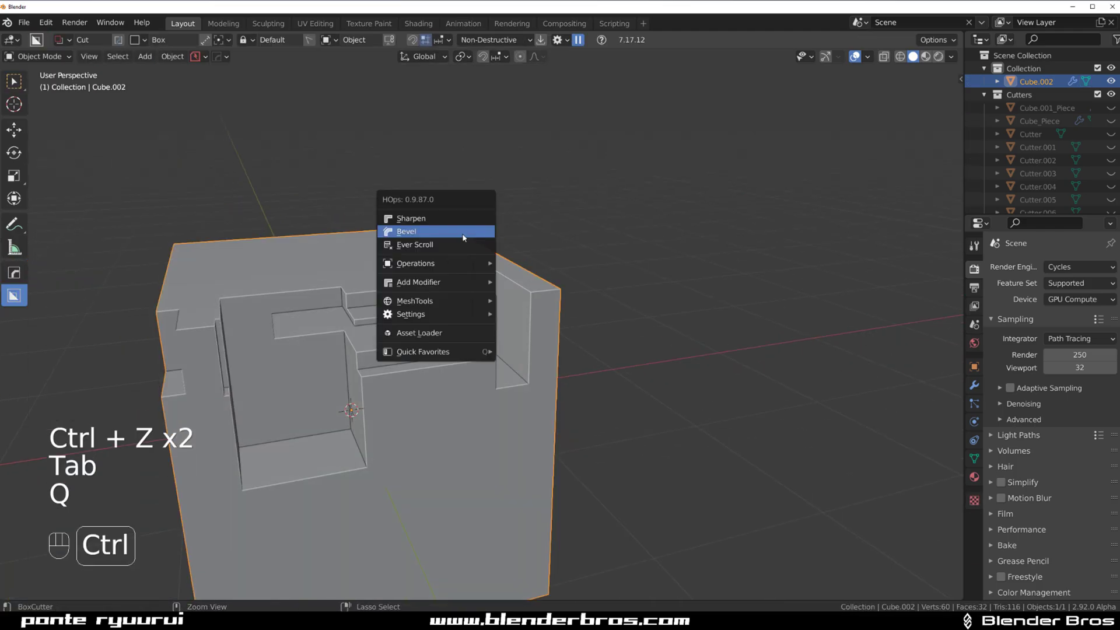
pyautogui.keyDown('ctrl'); pyautogui.click(463, 232); pyautogui.keyUp('ctrl')
pyautogui.press('q')
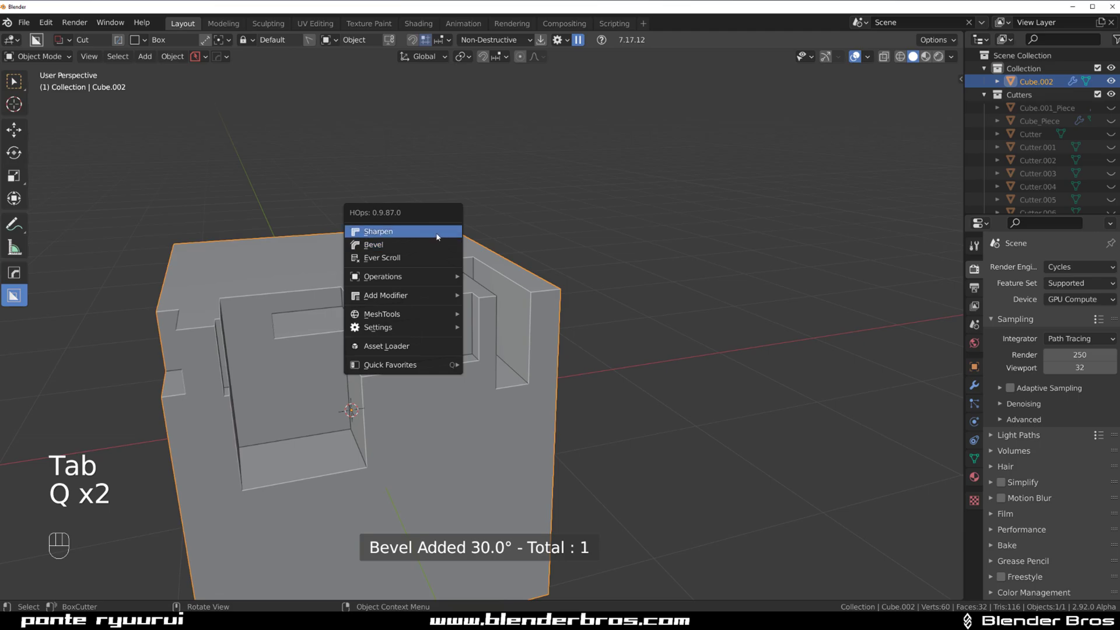
pyautogui.keyDown('ctrl'); pyautogui.click(436, 230); pyautogui.keyUp('ctrl')
pyautogui.moveTo(437, 228); pyautogui.dragTo(481, 247, button='middle')
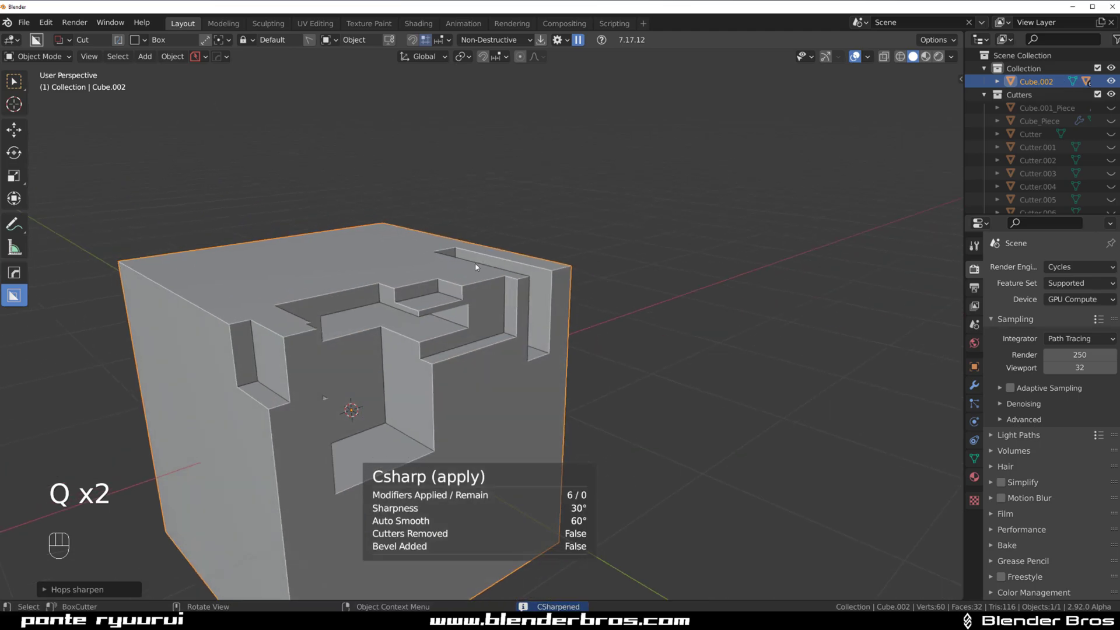
# Step: Add a narrow three-segment HardOps bevel limited to a 30° angle, plus a Weighted Normal modifier with Keep Sharp
pyautogui.press('q')
pyautogui.click(467, 277)
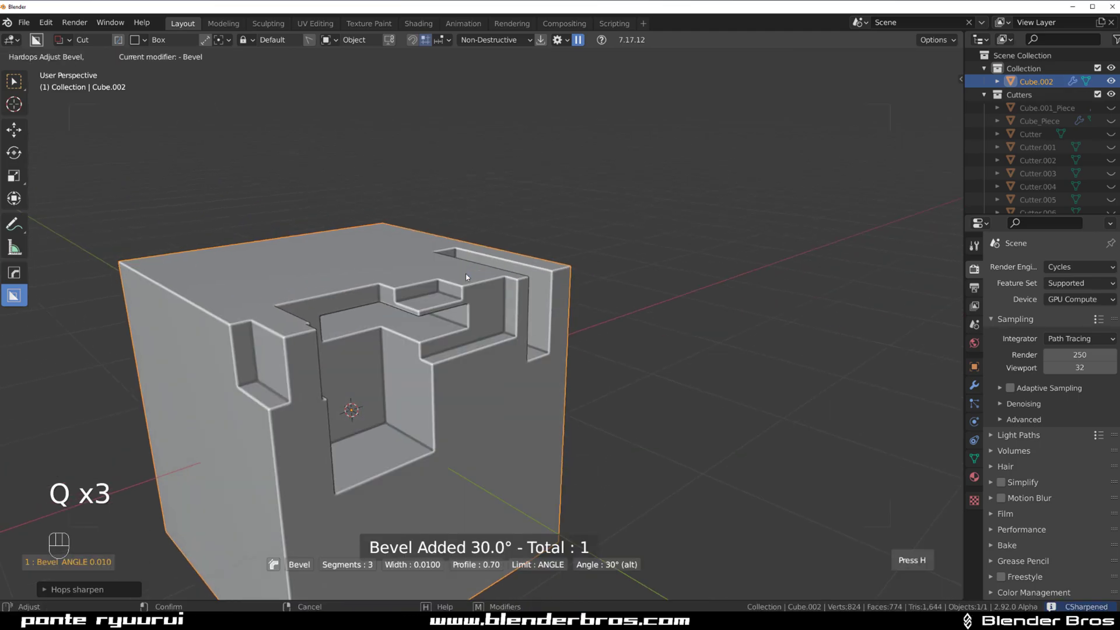
pyautogui.press('shift')
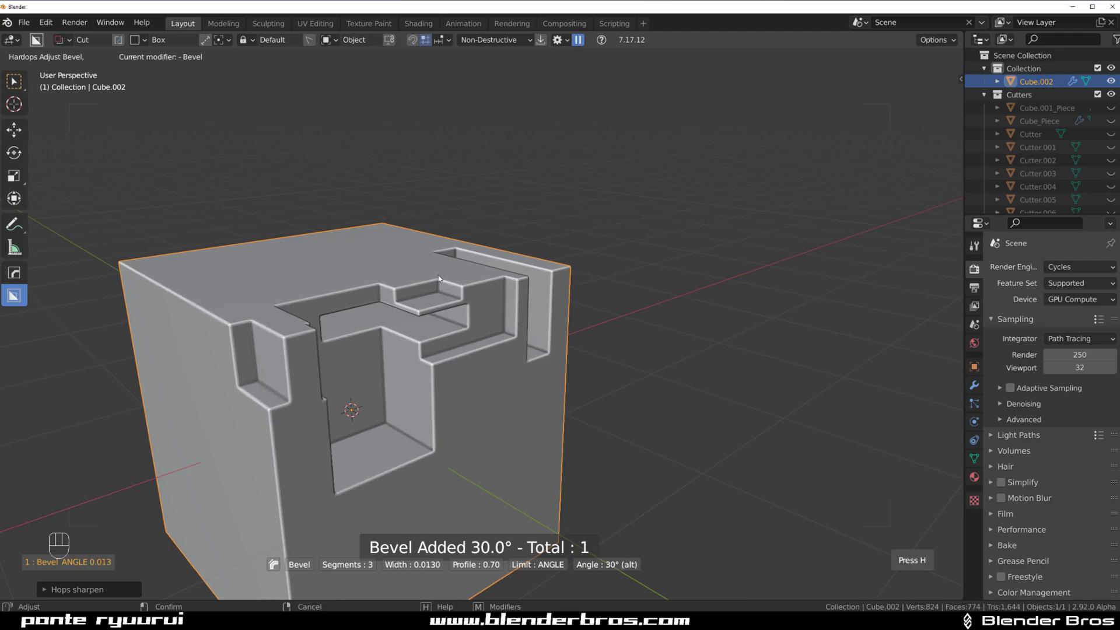
pyautogui.press('shift')
pyautogui.click(444, 265)
pyautogui.press('q')
pyautogui.keyDown('alt'); pyautogui.click(409, 248); pyautogui.keyUp('alt')
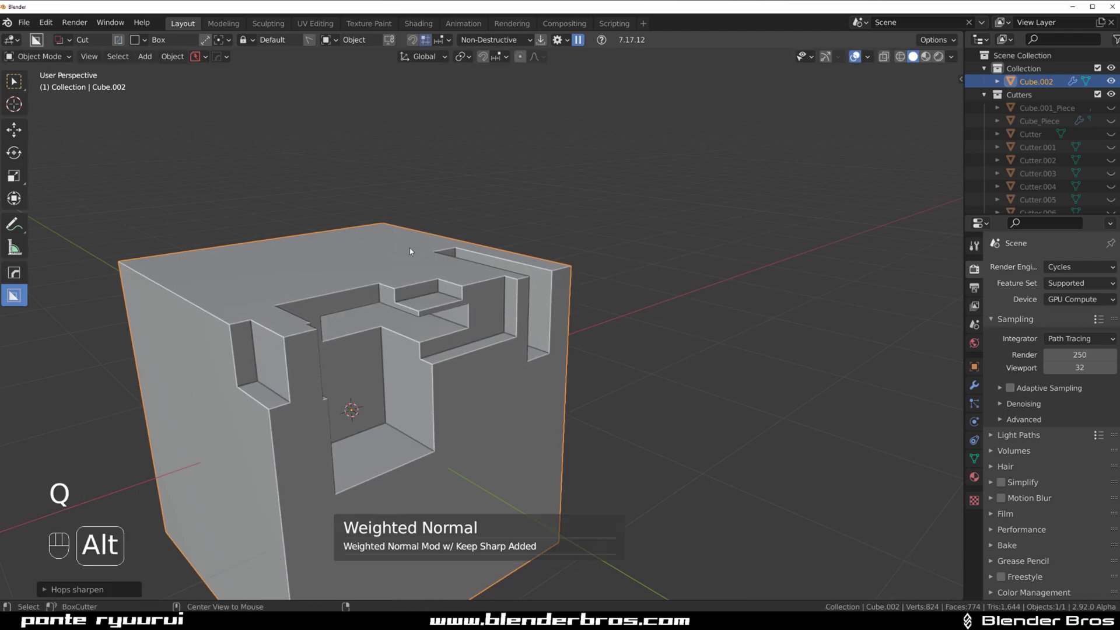
# Step: Try to bevel the remaining segments of the notched upper front edge with 29 segments
pyautogui.moveTo(409, 251); pyautogui.dragTo(489, 280, button='middle')
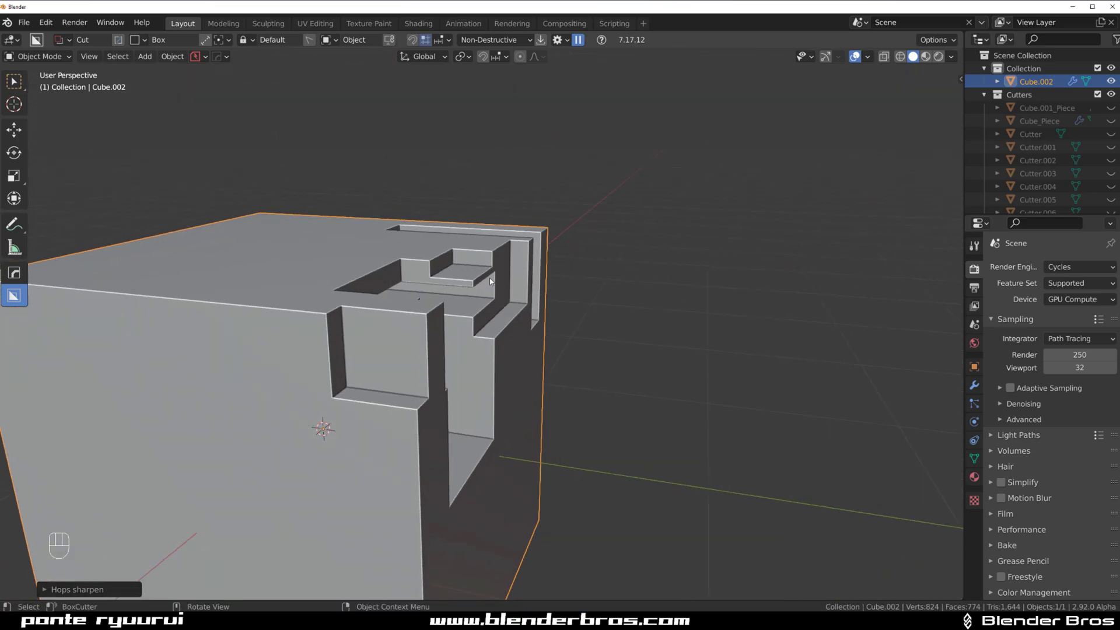
pyautogui.press('Tab')
pyautogui.click(425, 299)
pyautogui.moveTo(425, 299); pyautogui.dragTo(433, 218, button='middle')
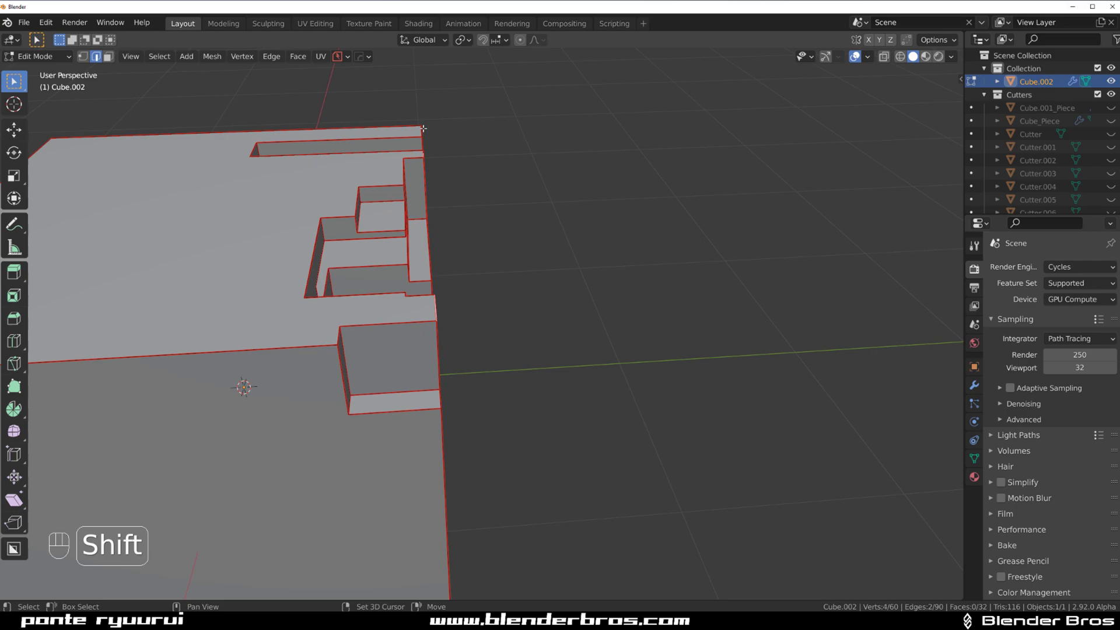
pyautogui.moveTo(442, 149); pyautogui.dragTo(437, 156, button='middle')
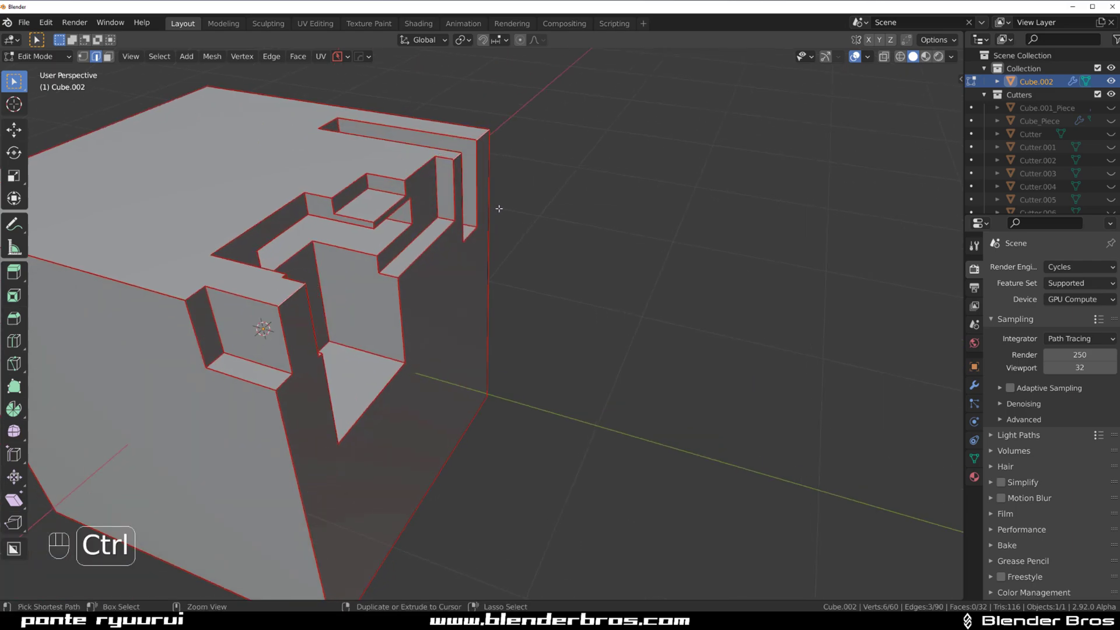
pyautogui.hotkey('ctrl', 'b')
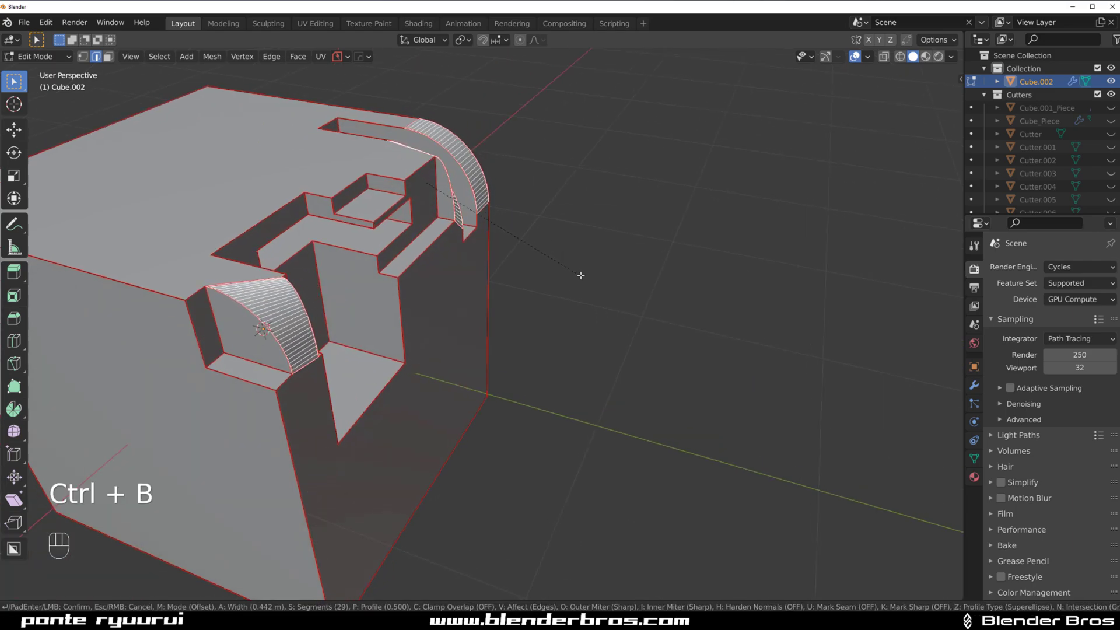
pyautogui.rightClick(548, 286)
pyautogui.press('Tab')
# Step: Extract the two outer remaining segments of the cube's upper front edge as a separate piece and edit it
pyautogui.scroll(-1, 487, 260)
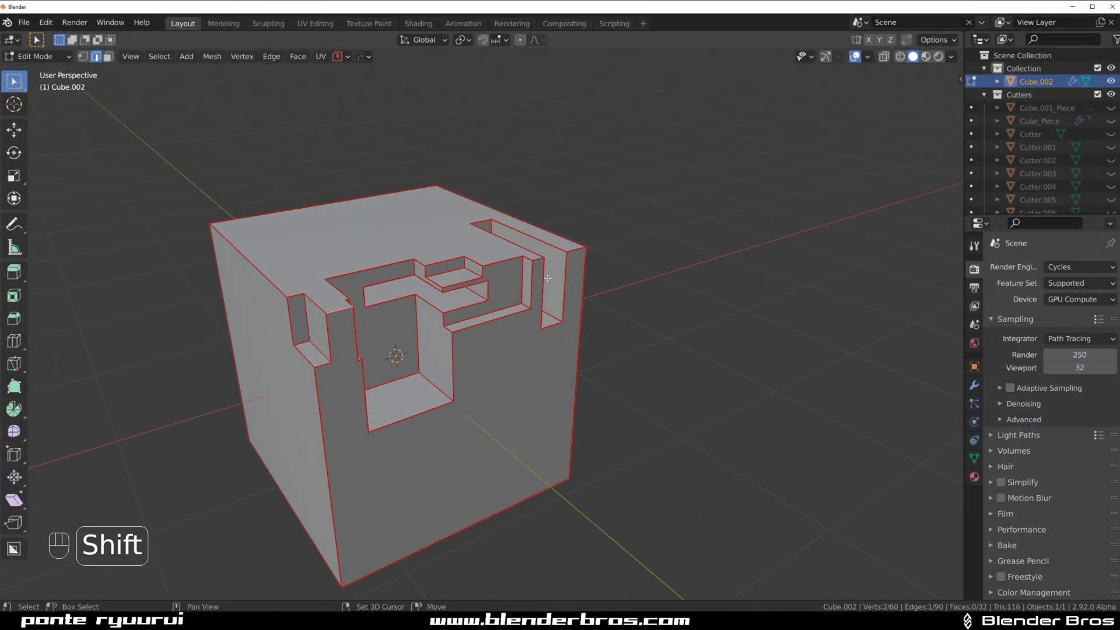
pyautogui.press('q')
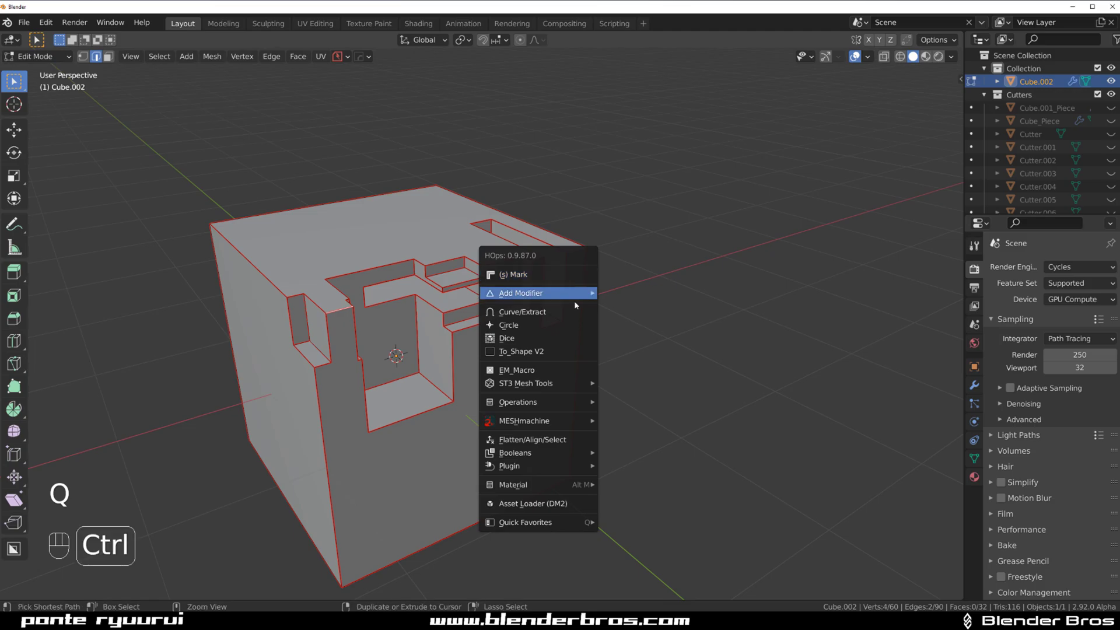
pyautogui.keyDown('ctrl'); pyautogui.click(574, 313); pyautogui.keyUp('ctrl')
pyautogui.press('Tab')
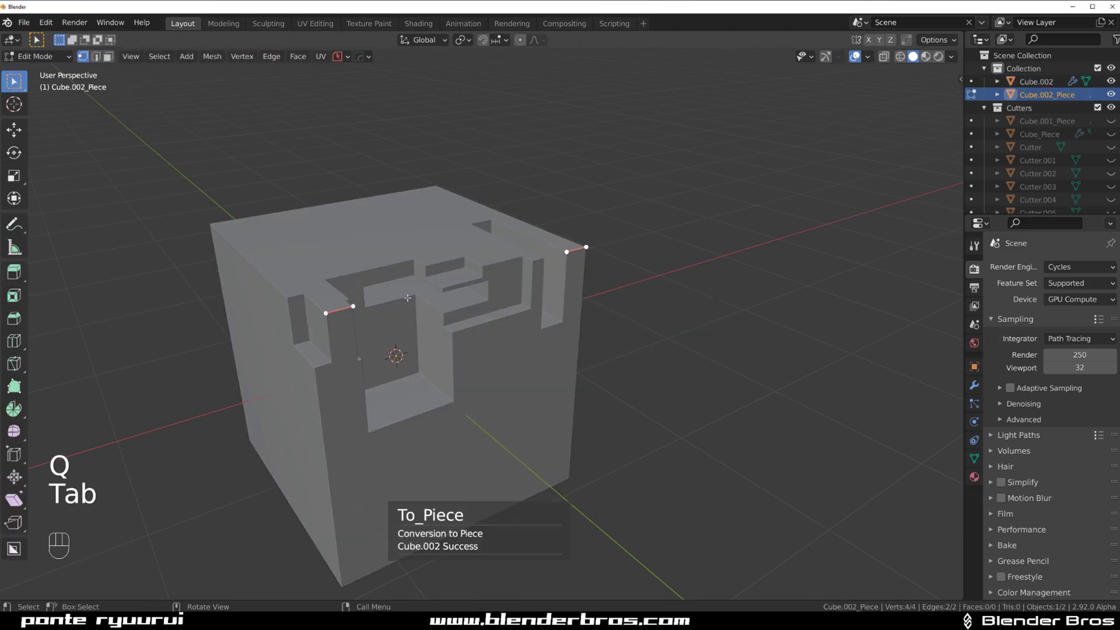
# Step: Merge the inner vertices of the extracted segments with Smart Vert to leave a single straight edge
pyautogui.hotkey('shift', '1')
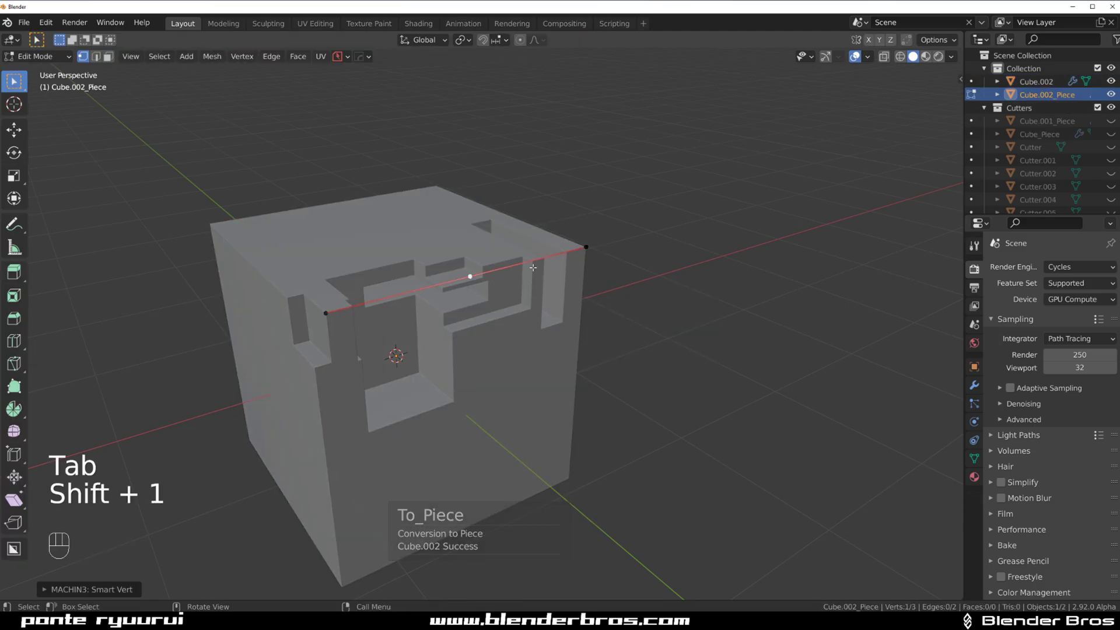
pyautogui.hotkey('shift', '1')
pyautogui.press('s')
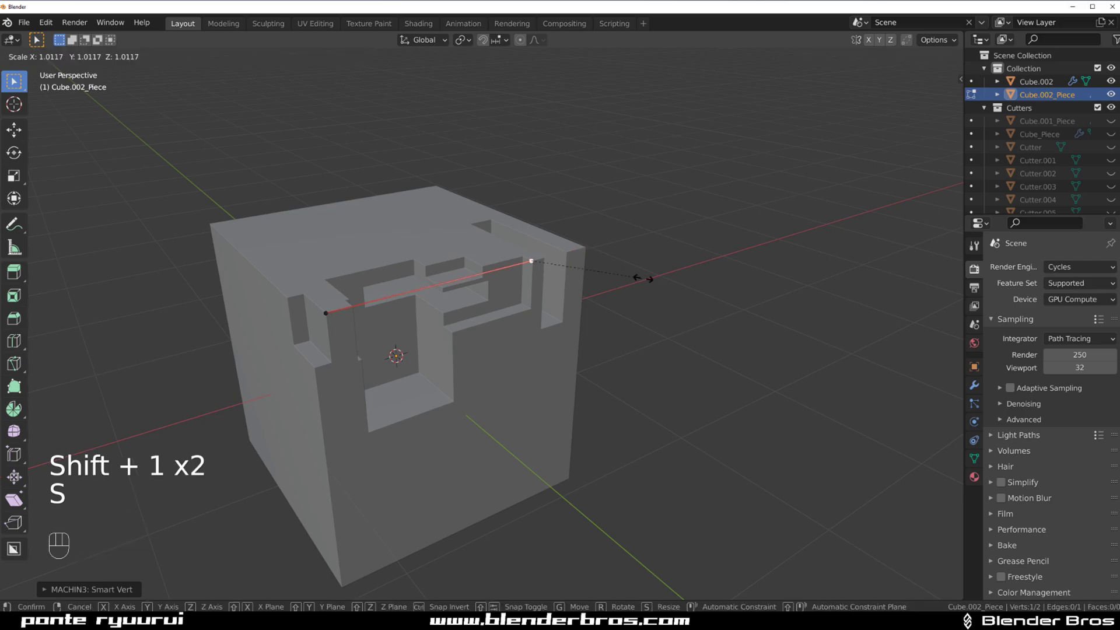
pyautogui.click(726, 281)
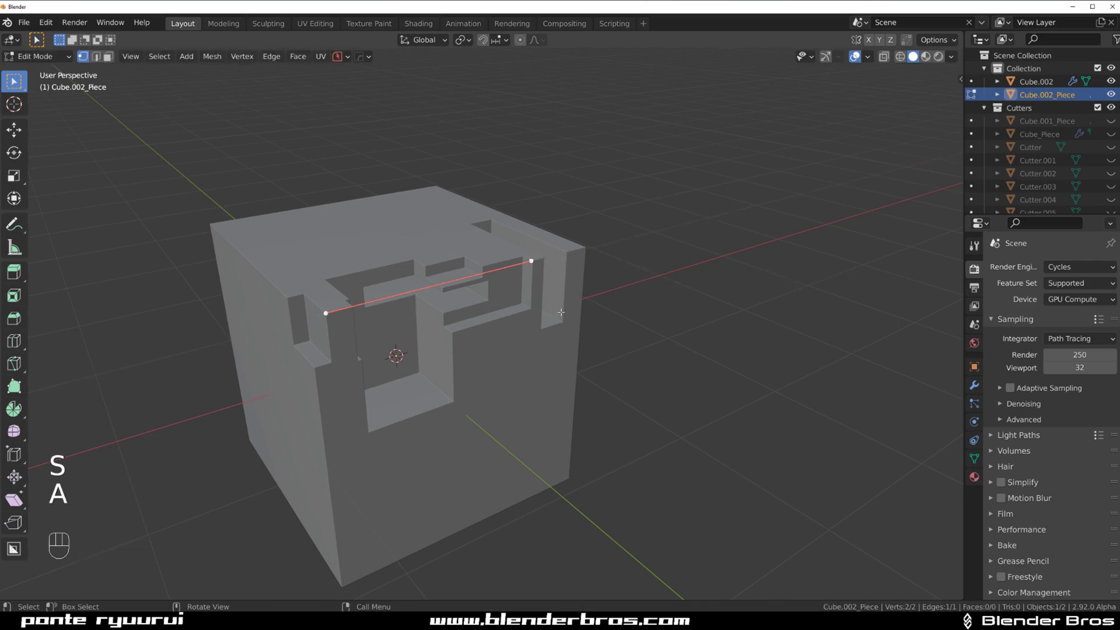
# Step: Scale the extracted edge along X so it extends past both sides of the cube
pyautogui.press('s')
pyautogui.press('x')
pyautogui.click(740, 312)
pyautogui.moveTo(739, 312); pyautogui.dragTo(293, 298, button='middle')
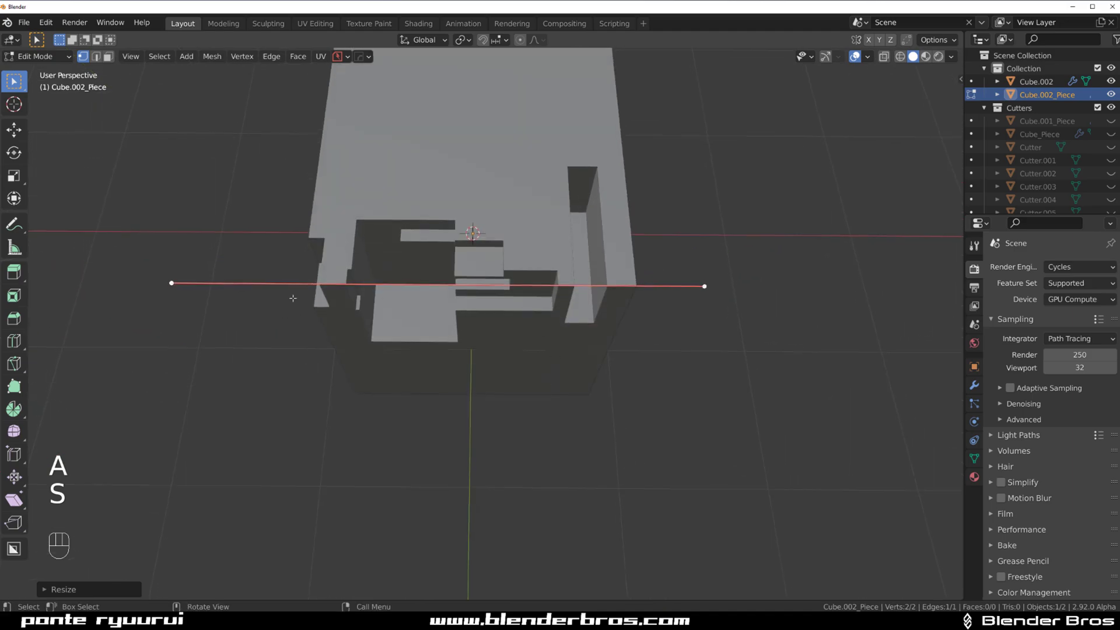
pyautogui.moveTo(423, 308); pyautogui.dragTo(465, 273, button='middle')
# Step: Extrude the edge down along Z over the cube's front, and extrude the top edge back along Y over its top
pyautogui.press('Tab')
pyautogui.moveTo(500, 327); pyautogui.dragTo(480, 260, button='middle')
pyautogui.press('e')
pyautogui.press('z')
pyautogui.click(509, 372)
pyautogui.press('e')
pyautogui.press('y')
pyautogui.click(229, 225)
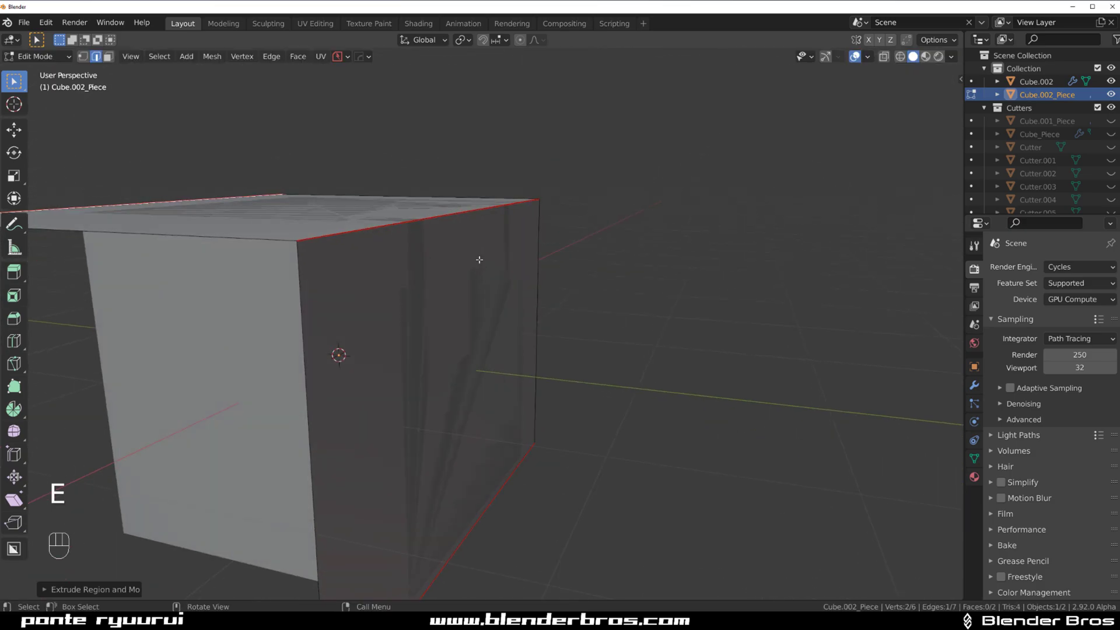
# Step: Leave Edit Mode and apply the object transform of the L-shaped piece
pyautogui.press('Tab')
pyautogui.hotkey('ctrl', 'a')
pyautogui.click(525, 240)
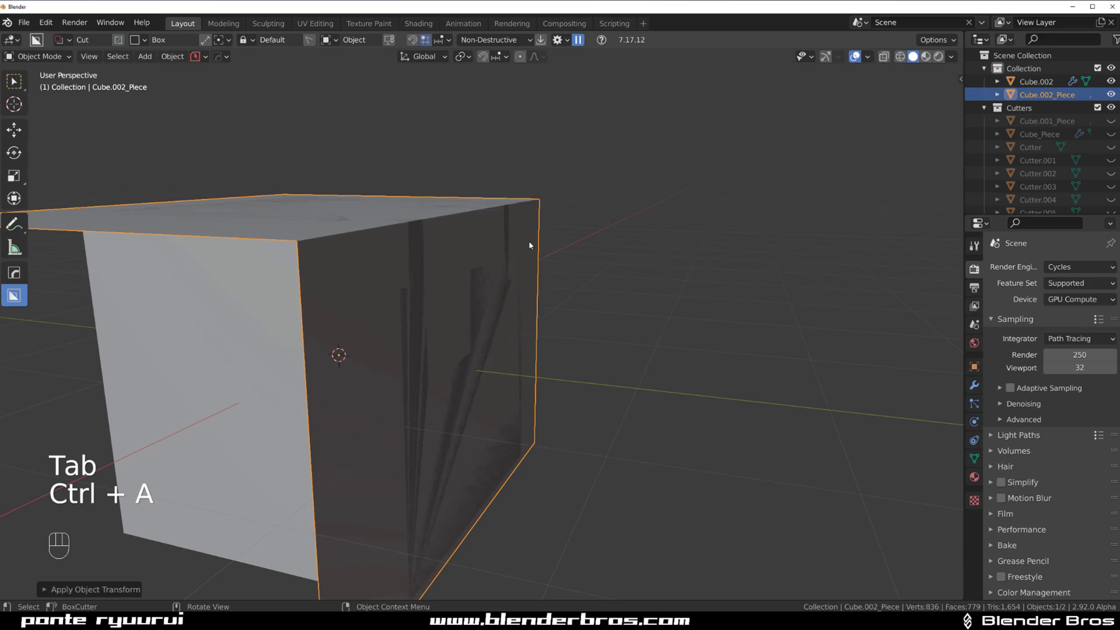
# Step: Remove the leftover Boolean and Bevel modifiers from the L-shaped piece
pyautogui.hotkey('ctrl', '`')
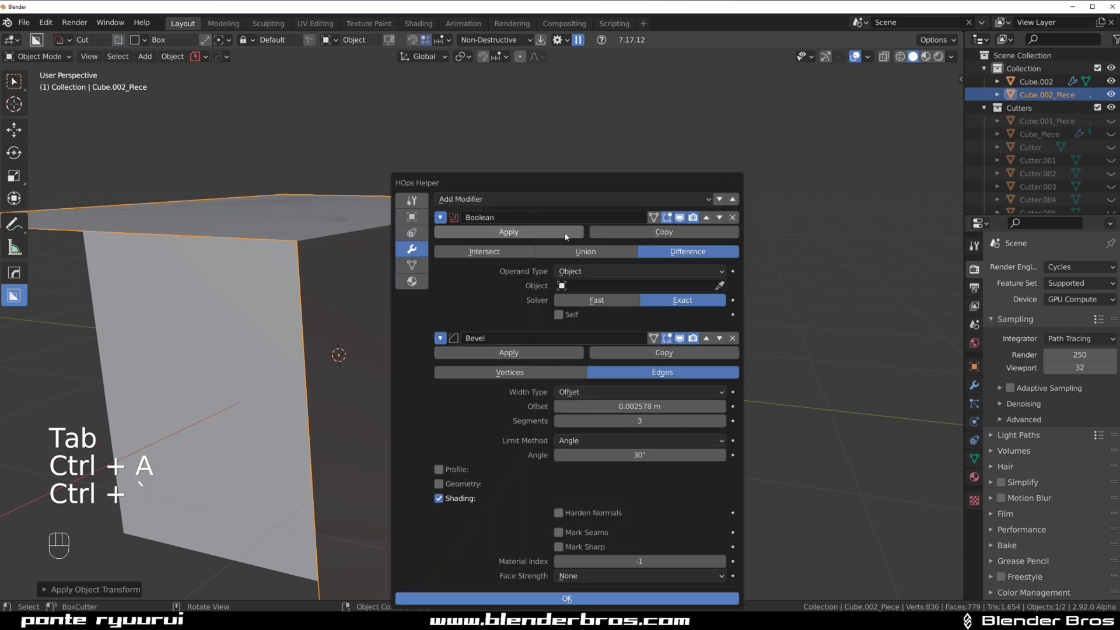
pyautogui.click(732, 218)
pyautogui.click(733, 218)
pyautogui.moveTo(653, 152); pyautogui.dragTo(443, 181, button='middle')
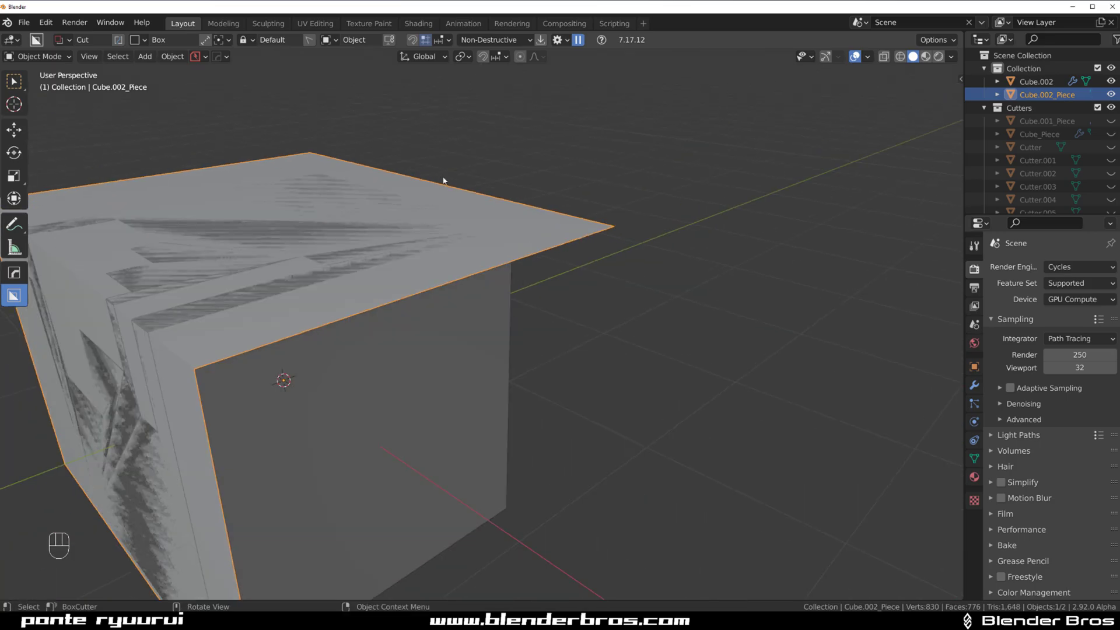
# Step: Isolate the L-shaped piece and add a vertex-group bevel on its corner edge with 29 segments and a width of about 1.07
pyautogui.press('KP_Divide')
pyautogui.moveTo(463, 268); pyautogui.dragTo(486, 332, button='middle')
pyautogui.press('Tab')
pyautogui.press('q')
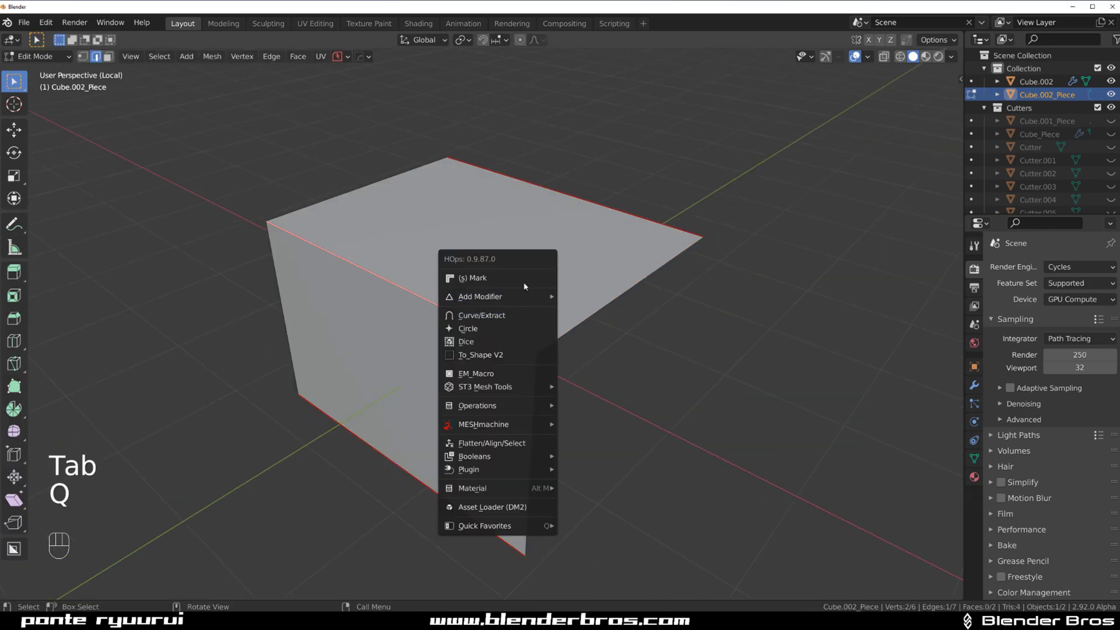
pyautogui.keyDown('ctrl'); pyautogui.click(524, 279); pyautogui.keyUp('ctrl')
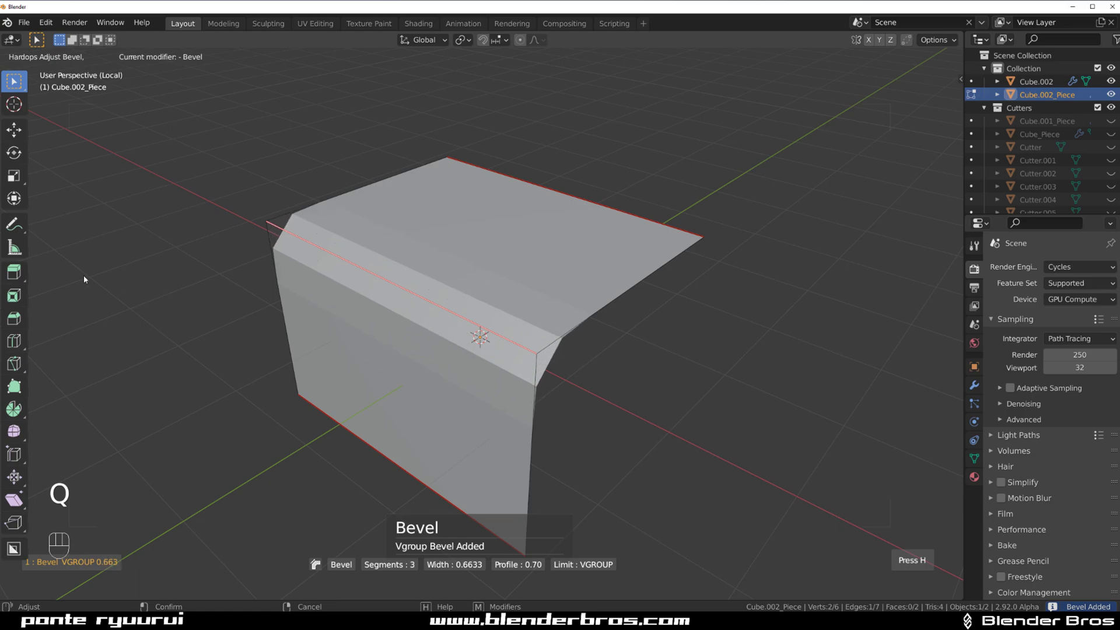
pyautogui.scroll(12, 642, 278)
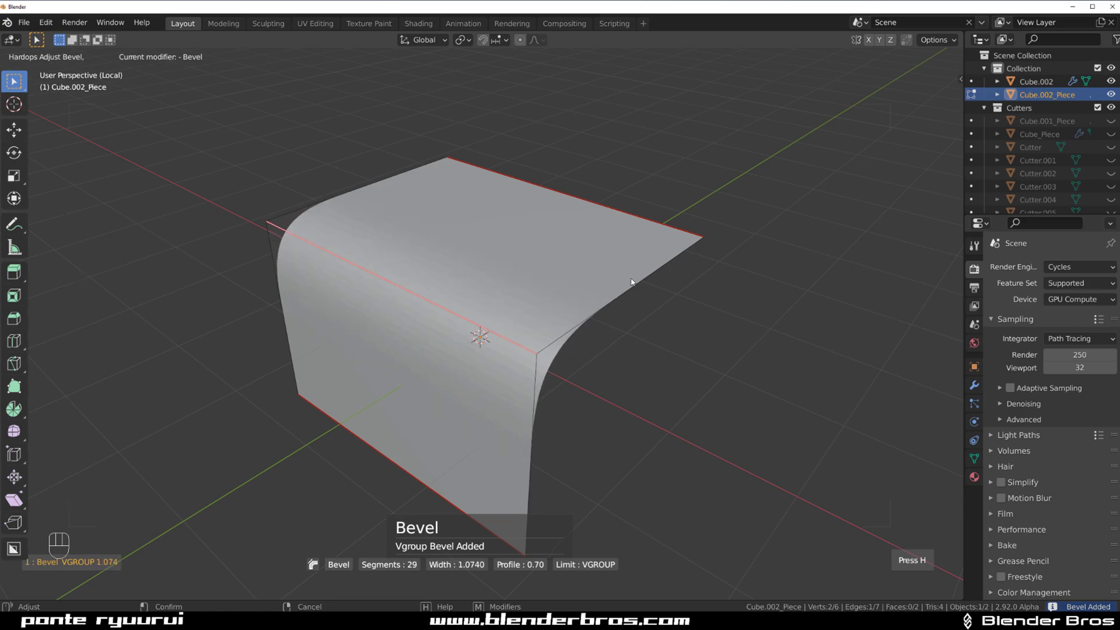
pyautogui.press('Tab')
# Step: Add a Solidify modifier that thickens the curved piece outward by about 0.53, and sharpen the piece
pyautogui.press('q')
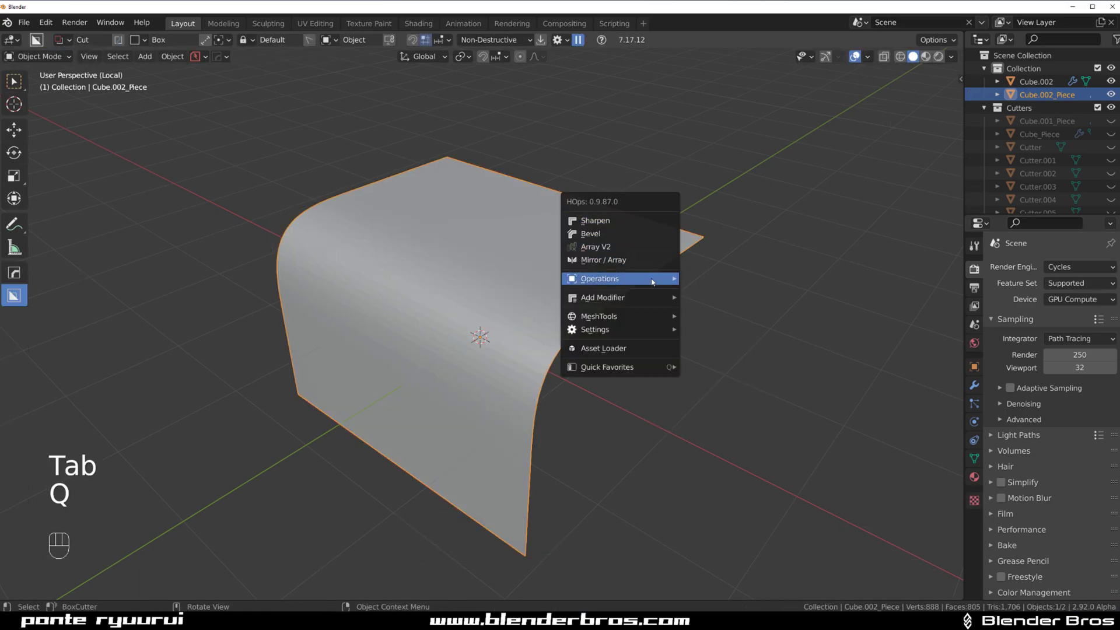
pyautogui.moveTo(659, 297)
pyautogui.click(712, 311)
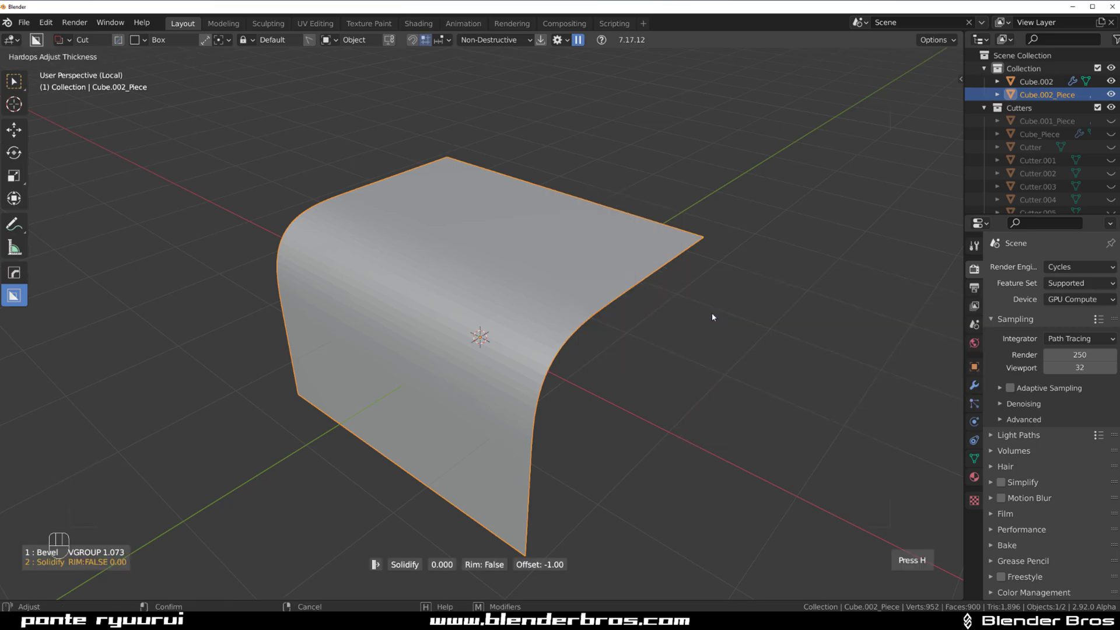
pyautogui.click(378, 318)
pyautogui.press('q')
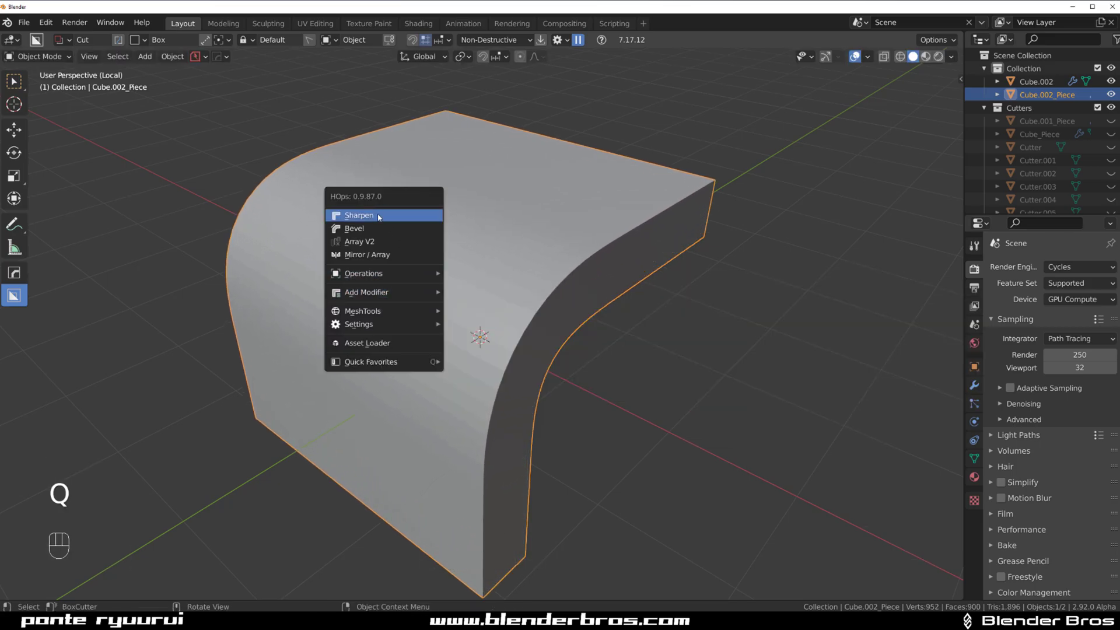
pyautogui.click(359, 215)
# Step: Leave local view and cut the curved piece out of the cube with a HardOps difference boolean
pyautogui.scroll(3, 583, 245)
pyautogui.press('/')
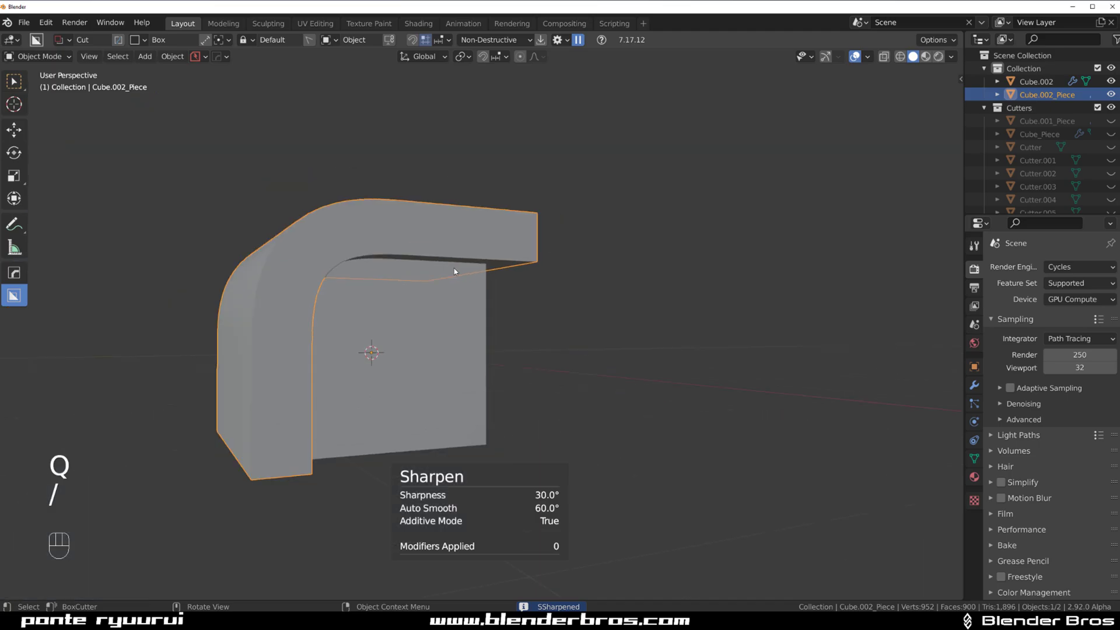
pyautogui.keyDown('shift'); pyautogui.moveTo(455, 269); pyautogui.dragTo(505, 250, button='middle'); pyautogui.keyUp('shift')
pyautogui.scroll(2, 595, 302)
pyautogui.keyDown('shift'); pyautogui.click(560, 286); pyautogui.keyUp('shift')
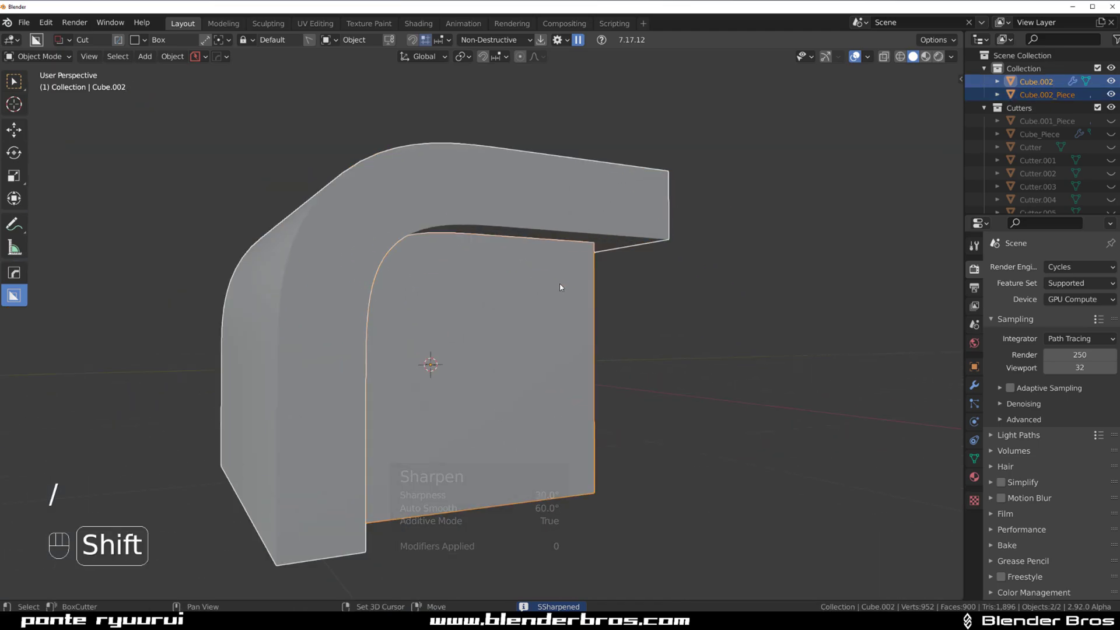
pyautogui.press('q')
pyautogui.click(677, 301)
pyautogui.moveTo(611, 297); pyautogui.dragTo(514, 275, button='middle')
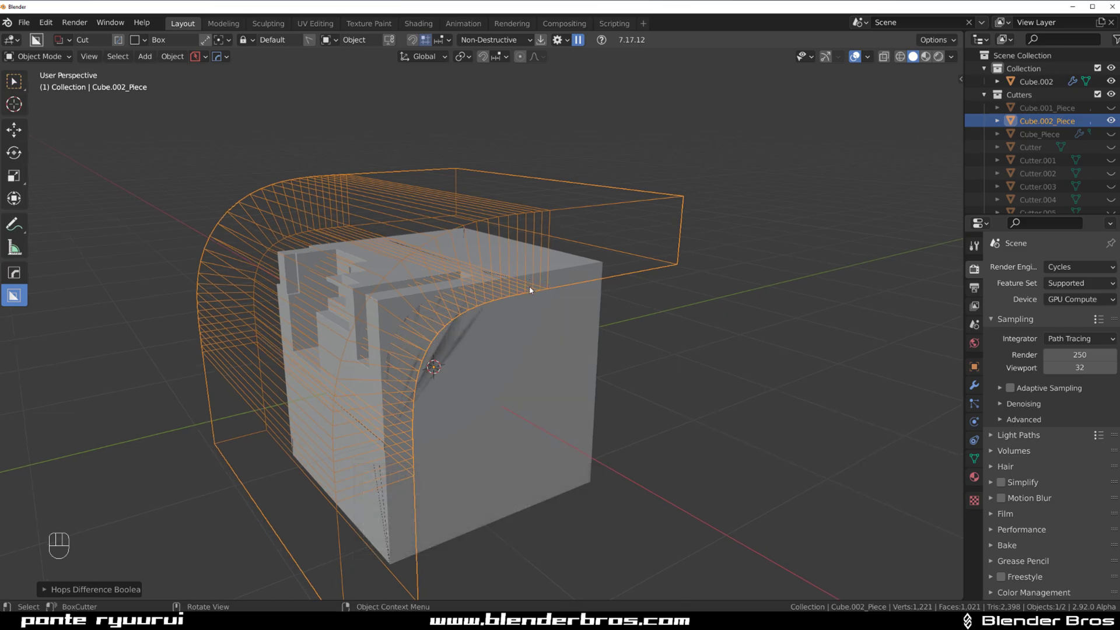
# Step: Inspect the cut on the cube from several sides and try scaling the cutter piece down slightly
pyautogui.moveTo(530, 290); pyautogui.dragTo(499, 227, button='middle')
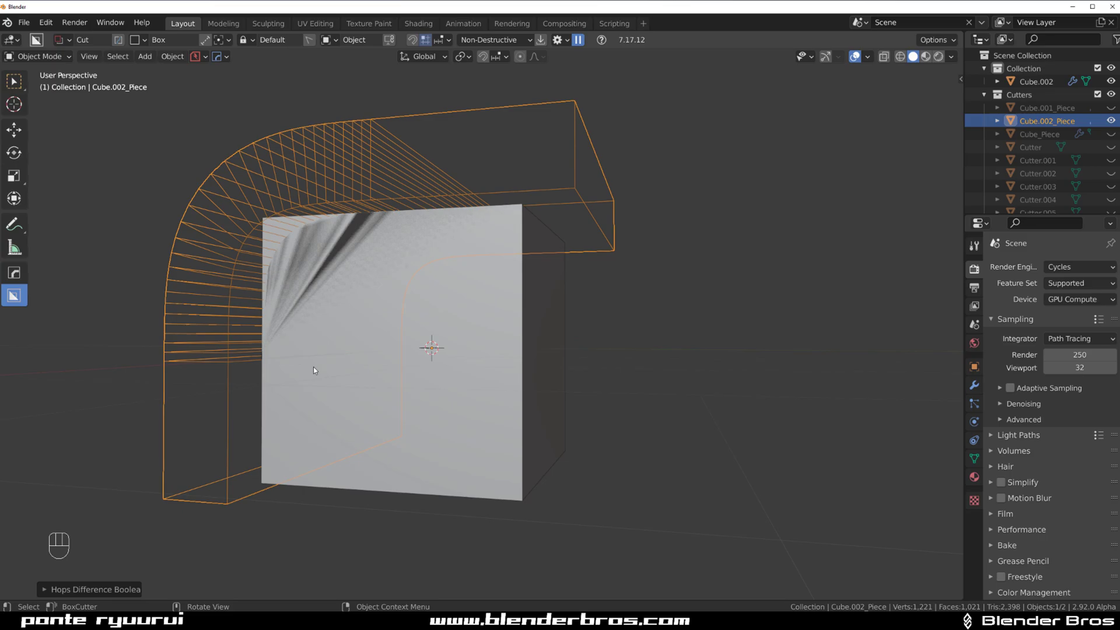
pyautogui.moveTo(313, 369); pyautogui.dragTo(486, 244, button='middle')
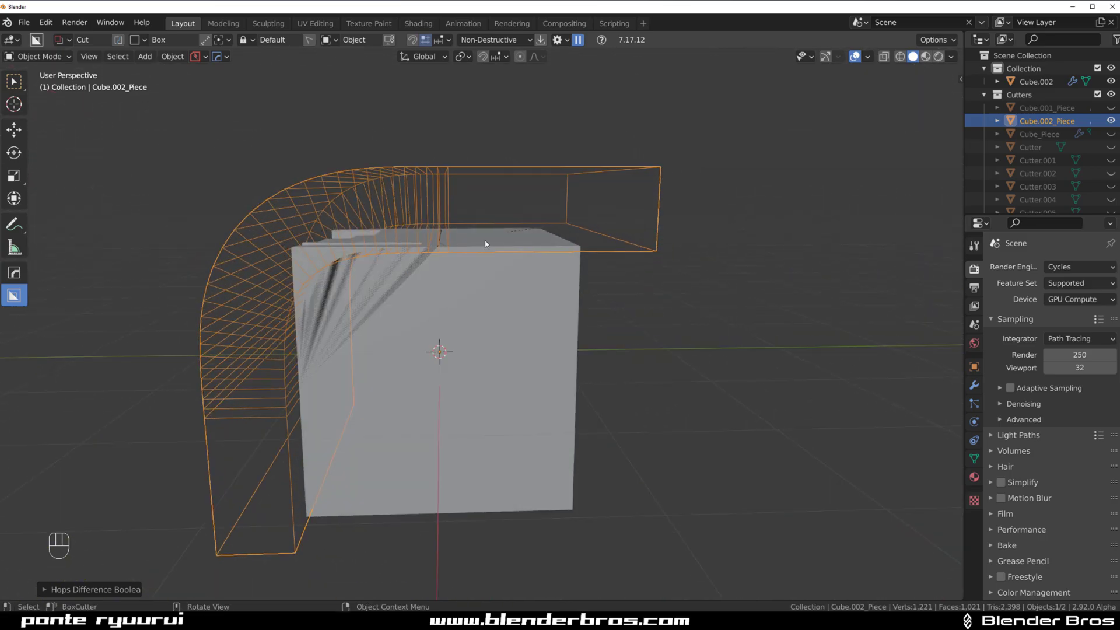
pyautogui.moveTo(380, 255); pyautogui.dragTo(320, 363, button='middle')
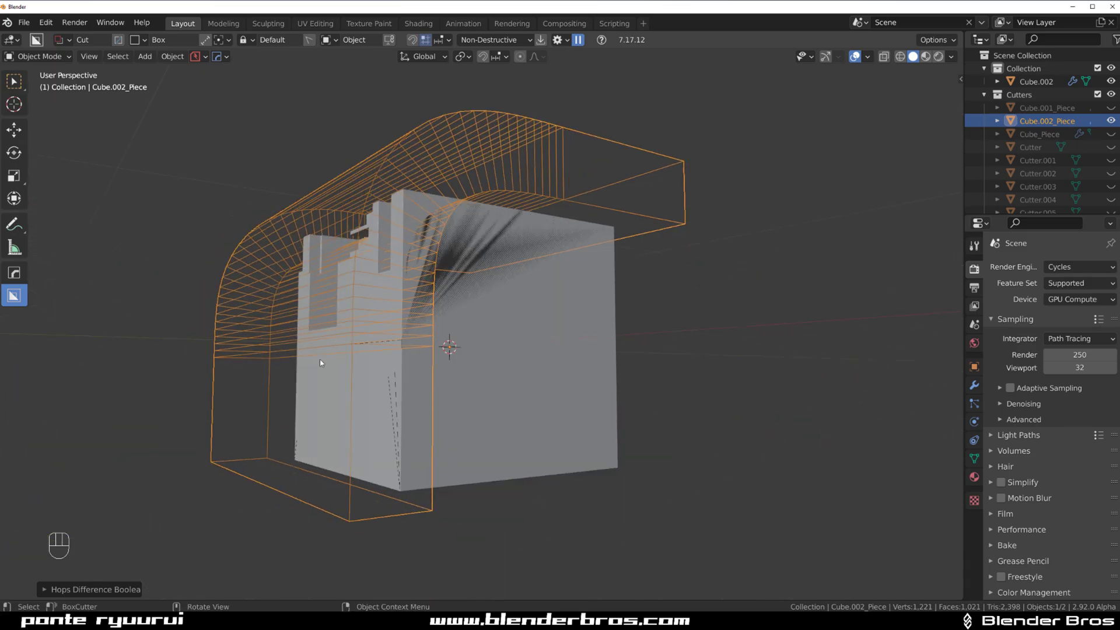
pyautogui.moveTo(449, 260); pyautogui.dragTo(484, 286, button='middle')
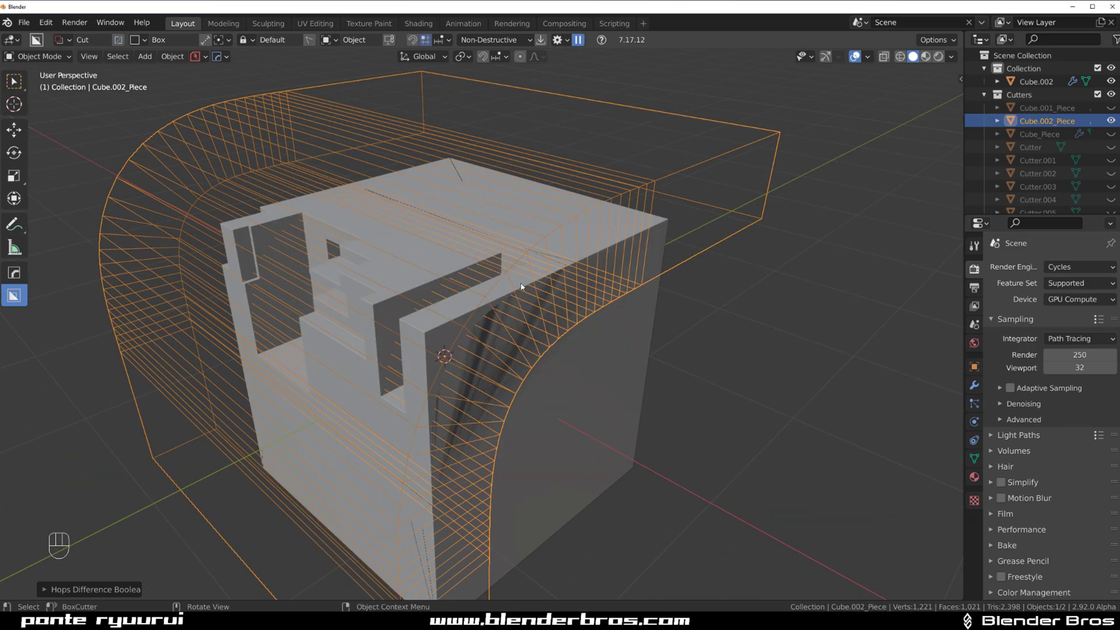
pyautogui.press('s')
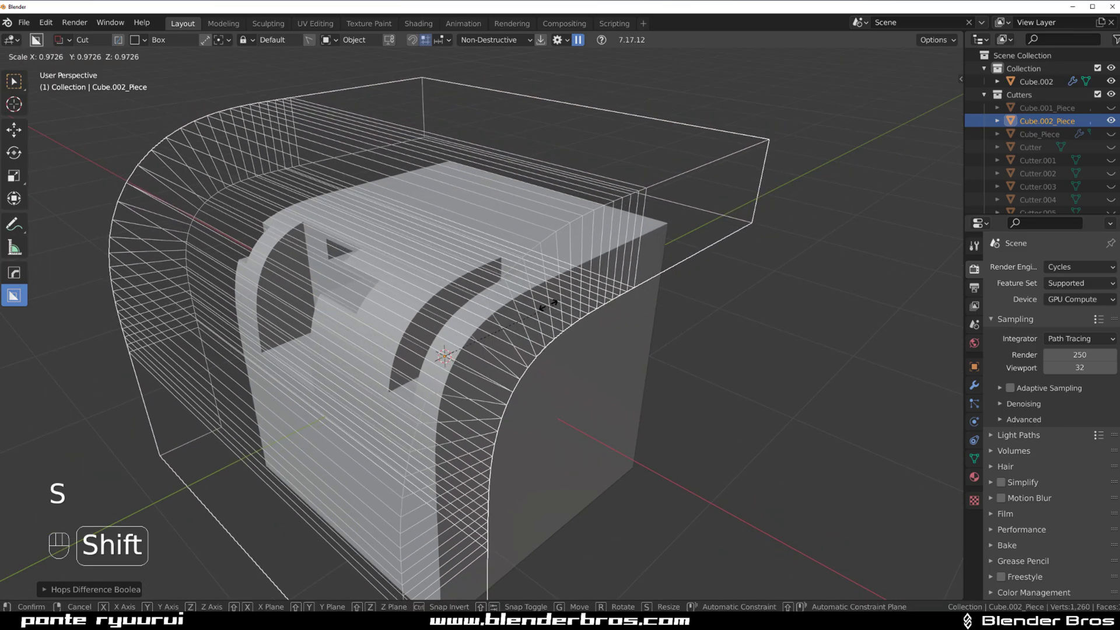
pyautogui.rightClick(519, 312)
# Step: Examine where the cutter's inner face meets the cube's top in right orthographic view, and try scaling the cutter up slightly
pyautogui.moveTo(583, 309); pyautogui.dragTo(470, 271, button='middle')
pyautogui.press('`')
pyautogui.press('KP_5')
pyautogui.keyDown('shift'); pyautogui.moveTo(426, 224); pyautogui.dragTo(538, 411, button='middle'); pyautogui.keyUp('shift')
pyautogui.scroll(5, 559, 377)
pyautogui.scroll(2, 543, 351)
pyautogui.press('s')
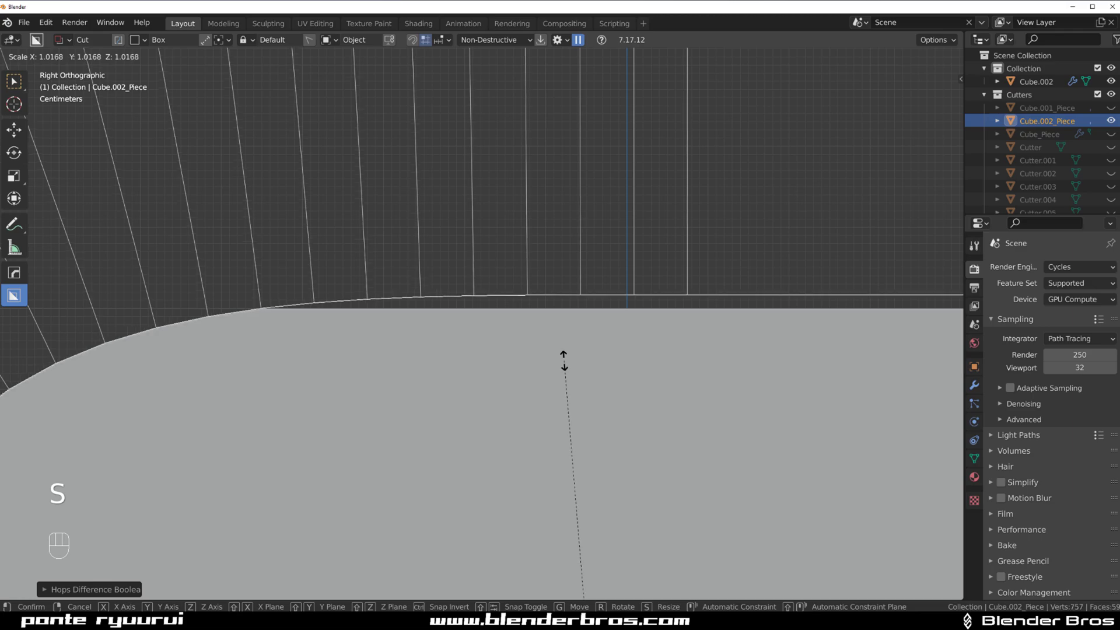
pyautogui.click(489, 374)
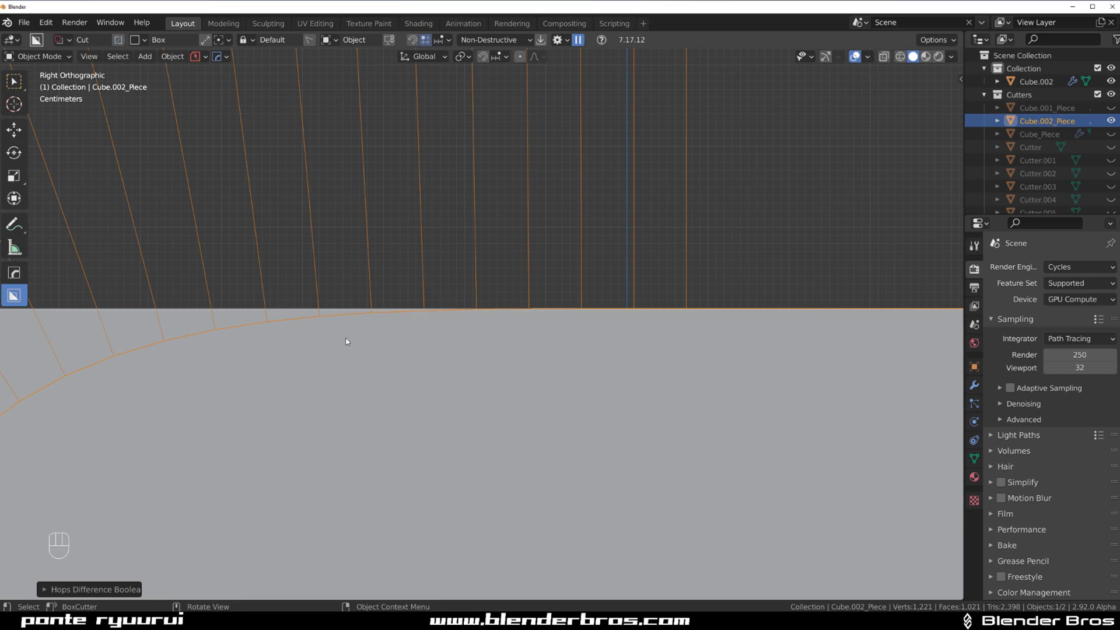
pyautogui.scroll(-6, 346, 341)
pyautogui.moveTo(346, 341); pyautogui.dragTo(606, 325, button='middle')
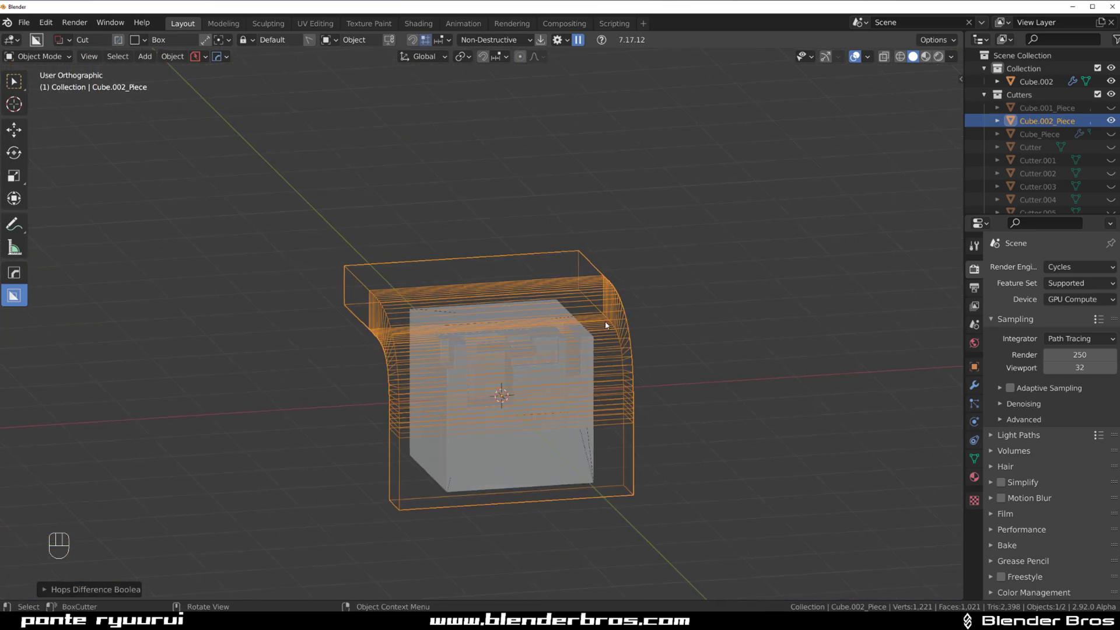
pyautogui.press('KP_5')
# Step: Change the solver of the cube's Boolean.001 modifier to fix the cut along the curved edge
pyautogui.moveTo(520, 324); pyautogui.dragTo(567, 271, button='middle')
pyautogui.click(567, 272)
pyautogui.scroll(5, 567, 272)
pyautogui.moveTo(776, 256); pyautogui.dragTo(620, 285, button='middle')
pyautogui.scroll(-2, 621, 237)
pyautogui.click(621, 284)
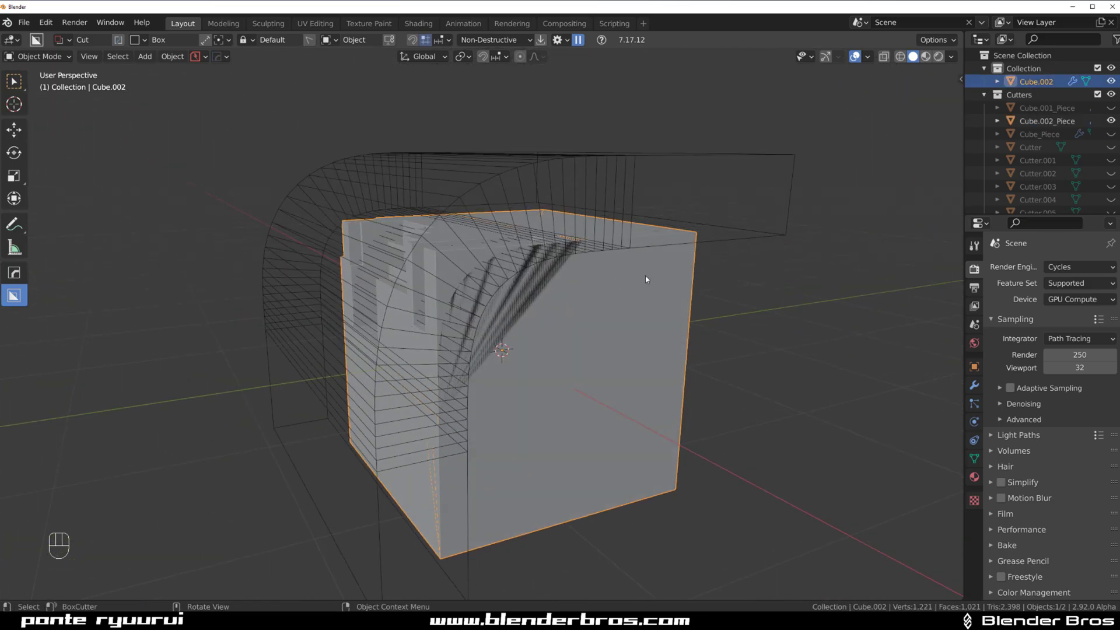
pyautogui.hotkey('ctrl', '`')
pyautogui.moveTo(680, 172); pyautogui.dragTo(764, 157)
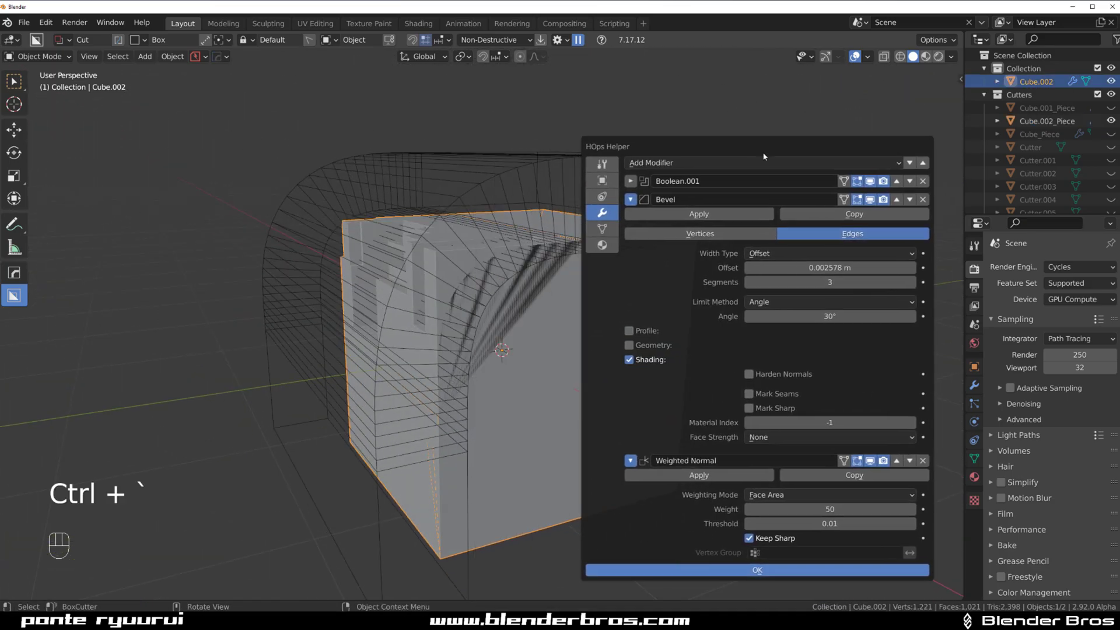
pyautogui.click(632, 181)
pyautogui.click(833, 194)
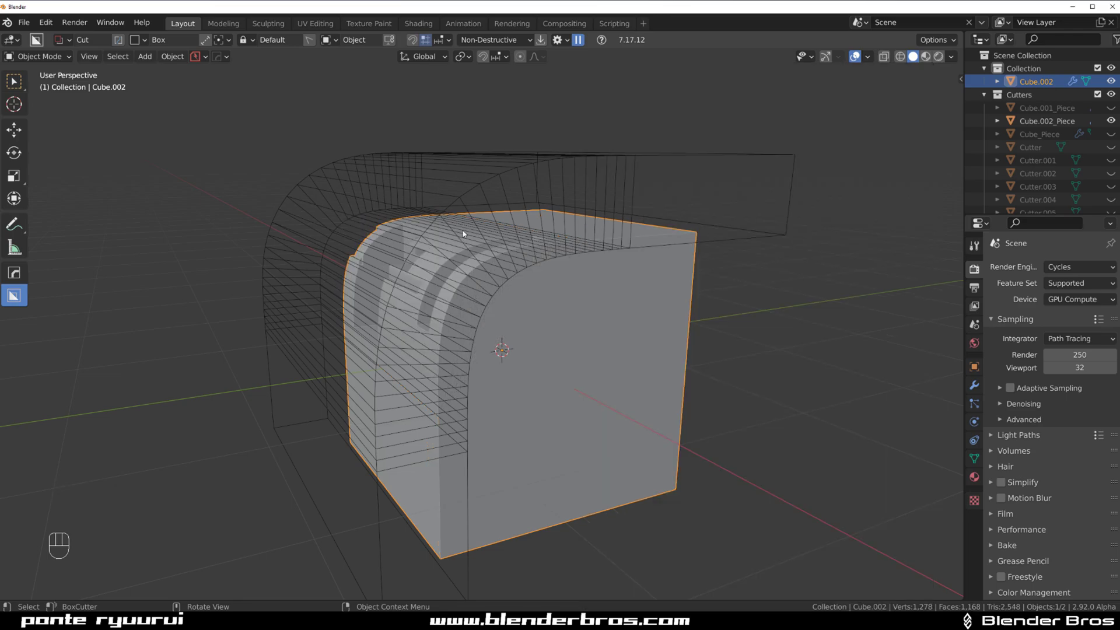
# Step: Select the curved cutter piece and adjust the width of its live bevel to reshape the cube's rounded edge
pyautogui.scroll(2, 458, 251)
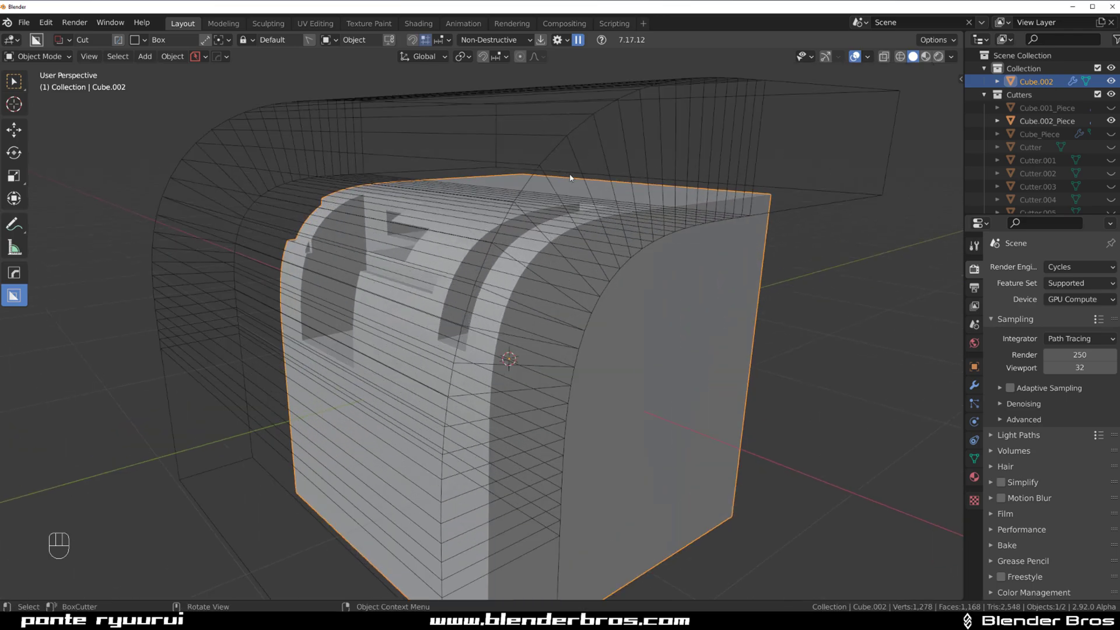
pyautogui.click(571, 177)
pyautogui.keyDown('shift'); pyautogui.moveTo(572, 166); pyautogui.dragTo(558, 190, button='middle'); pyautogui.keyUp('shift')
pyautogui.press('q')
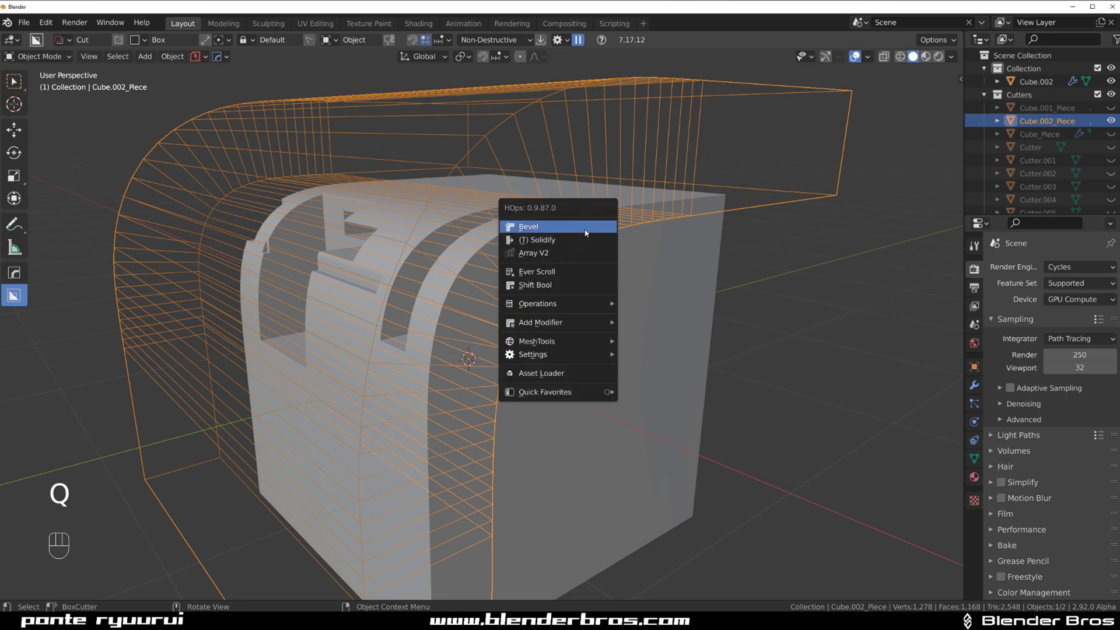
pyautogui.click(586, 232)
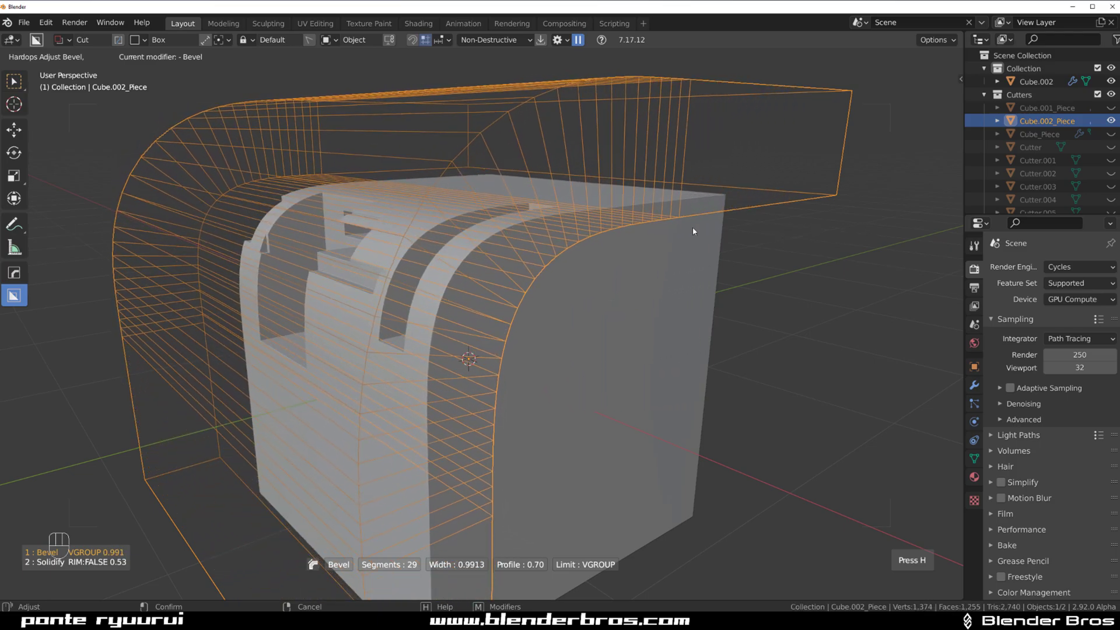
pyautogui.click(724, 227)
# Step: Select the cube and widen its angle-limited edge bevel to about 0.0078
pyautogui.moveTo(449, 254); pyautogui.dragTo(583, 255, button='middle')
pyautogui.click(320, 262)
pyautogui.moveTo(320, 262); pyautogui.dragTo(385, 258, button='middle')
pyautogui.press('q')
pyautogui.click(504, 262)
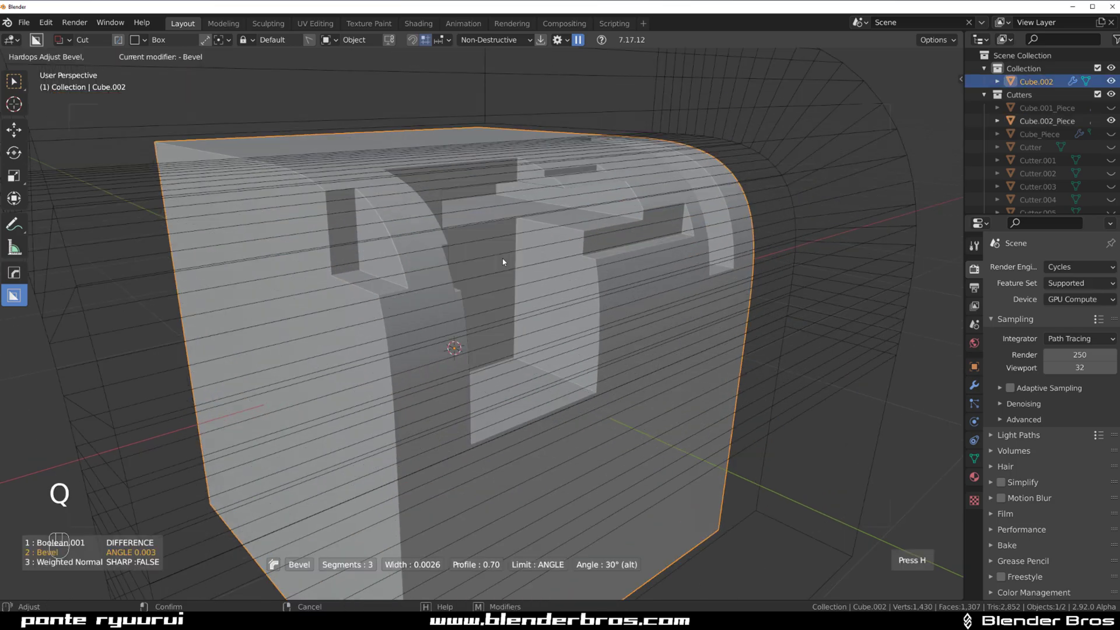
pyautogui.moveTo(500, 262)
pyautogui.press('shift')
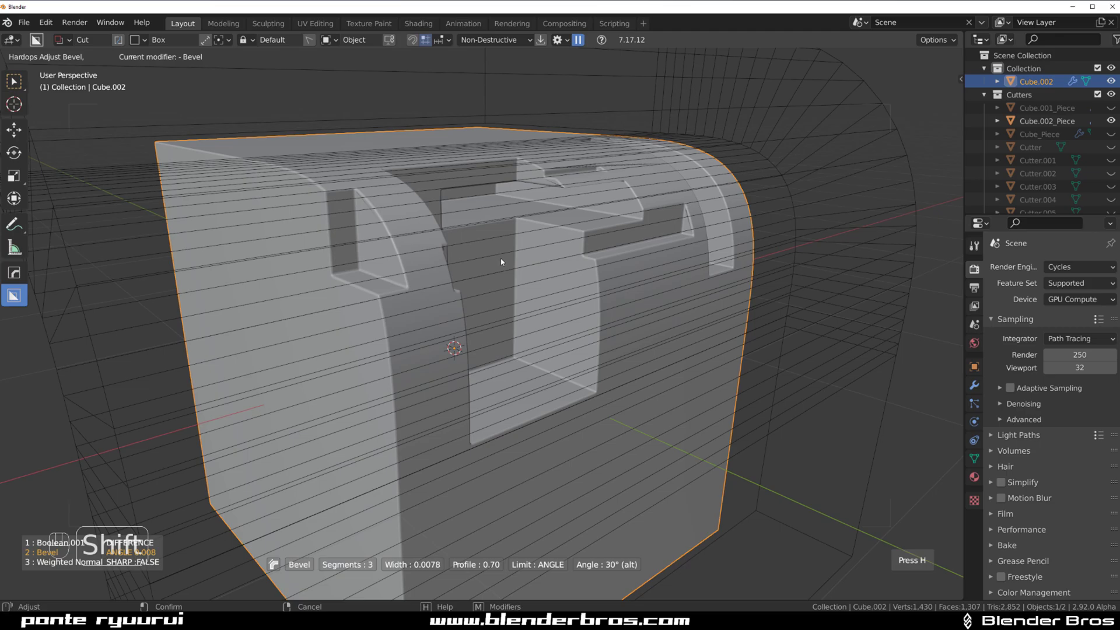
pyautogui.click(502, 262)
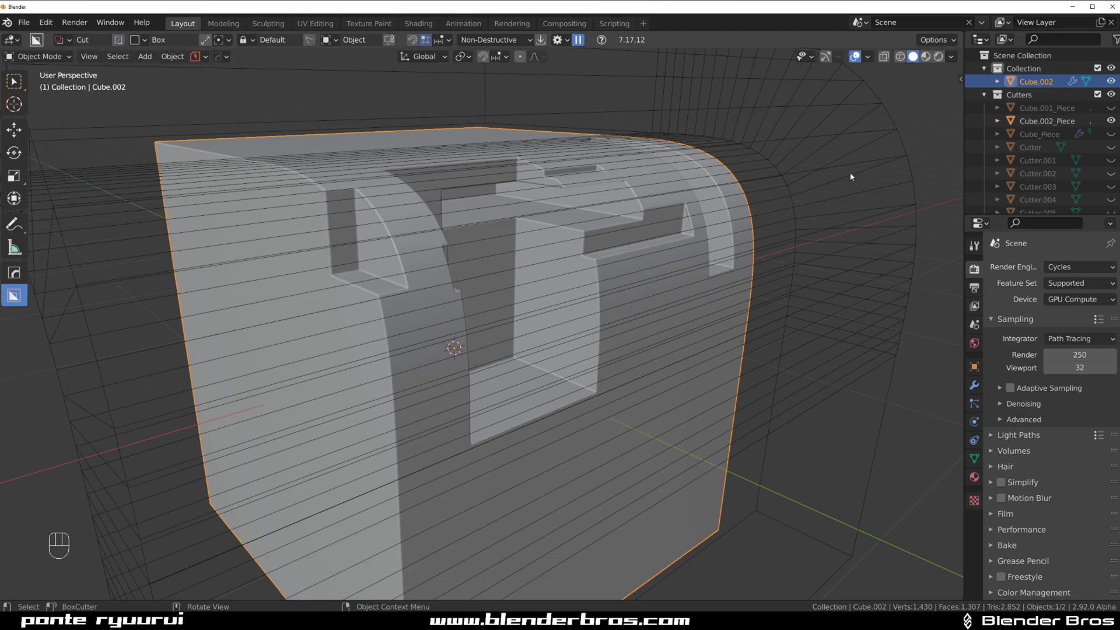
# Step: Isolate the cube in local view and inspect the rounded edge and its notches from several angles
pyautogui.moveTo(807, 268); pyautogui.dragTo(576, 272, button='middle')
pyautogui.scroll(4, 668, 251)
pyautogui.scroll(-4, 686, 200)
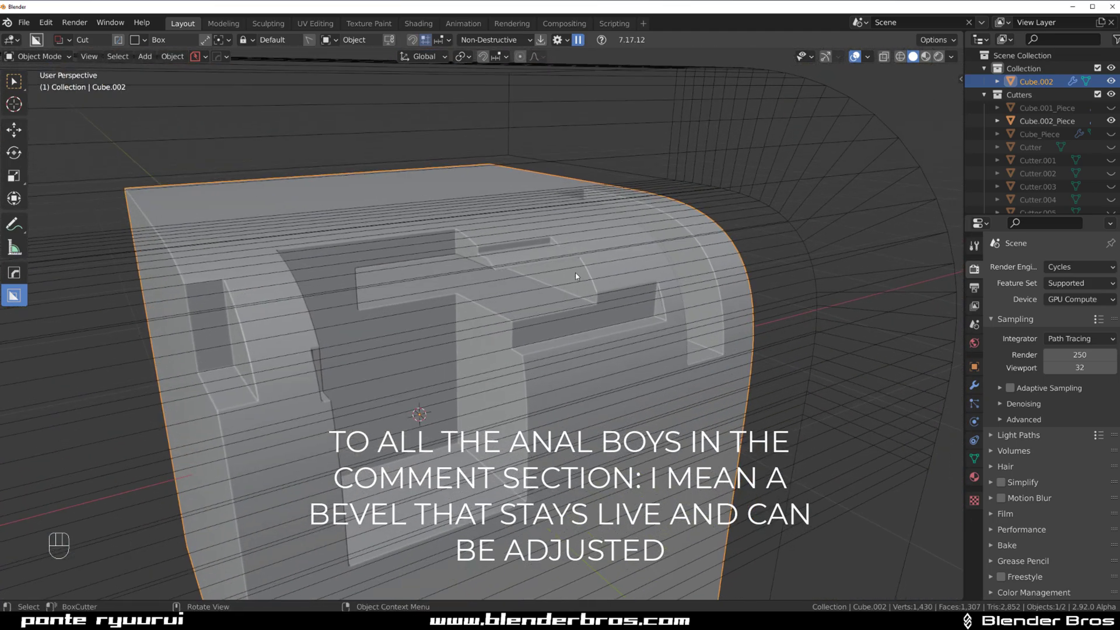
pyautogui.scroll(4, 576, 272)
pyautogui.keyDown('shift'); pyautogui.moveTo(636, 225); pyautogui.dragTo(571, 247, button='middle'); pyautogui.keyUp('shift')
pyautogui.press('KP_Divide')
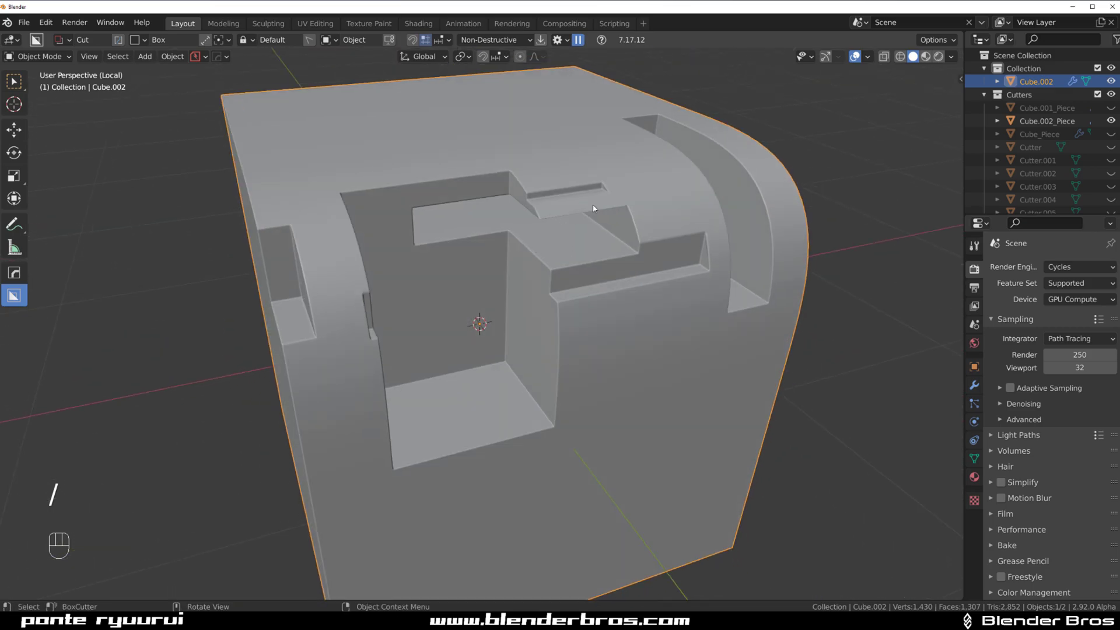
pyautogui.moveTo(595, 209); pyautogui.dragTo(635, 208, button='middle')
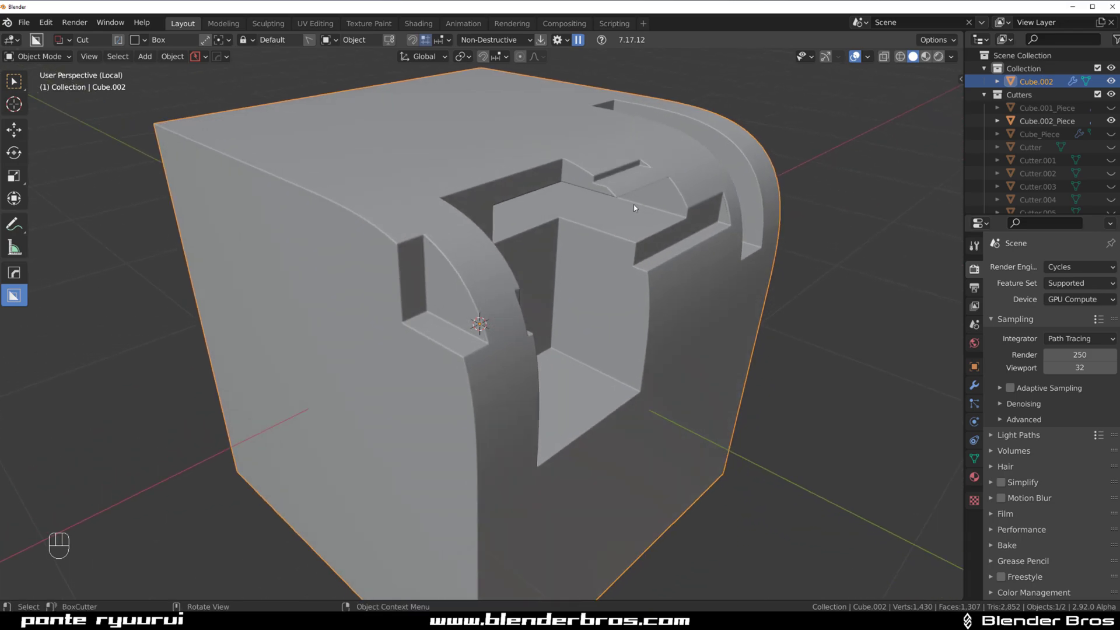